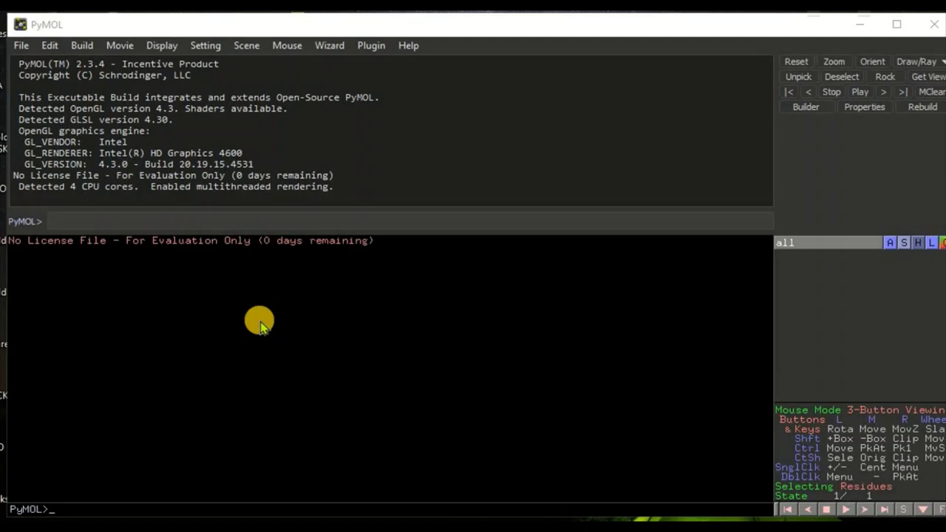
Step: Open the 1us0 structure file from Desktop > ALR2 DOCKING in PyMOL
{"action": "left_click", "coordinate": [21, 46]}
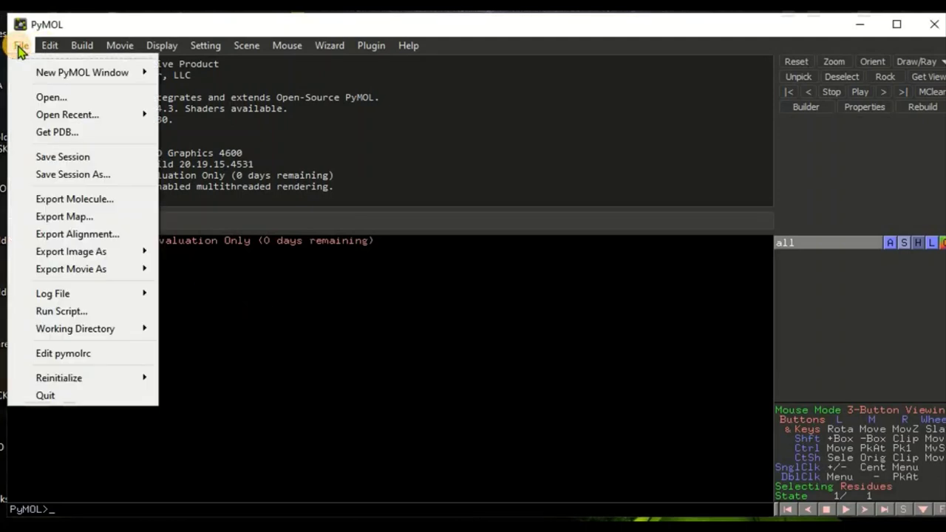
{"action": "left_click", "coordinate": [41, 99]}
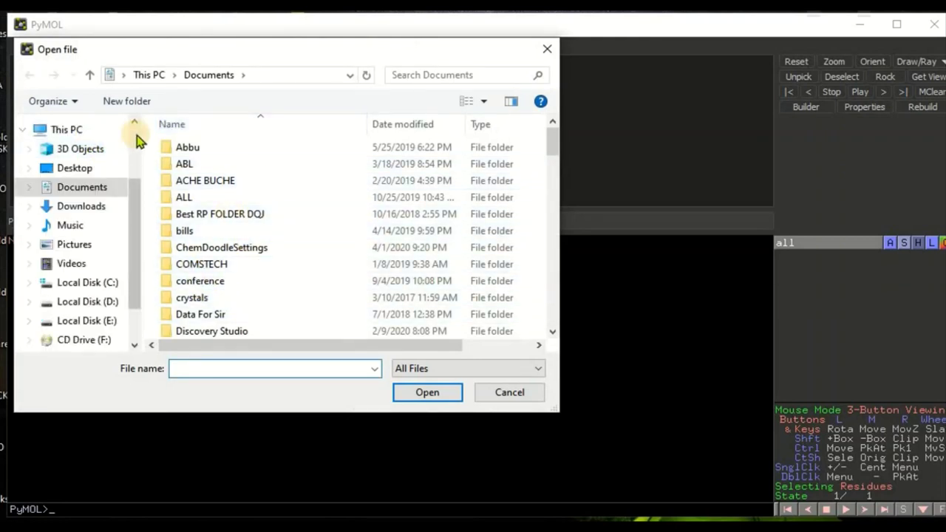
{"action": "left_click", "coordinate": [75, 169]}
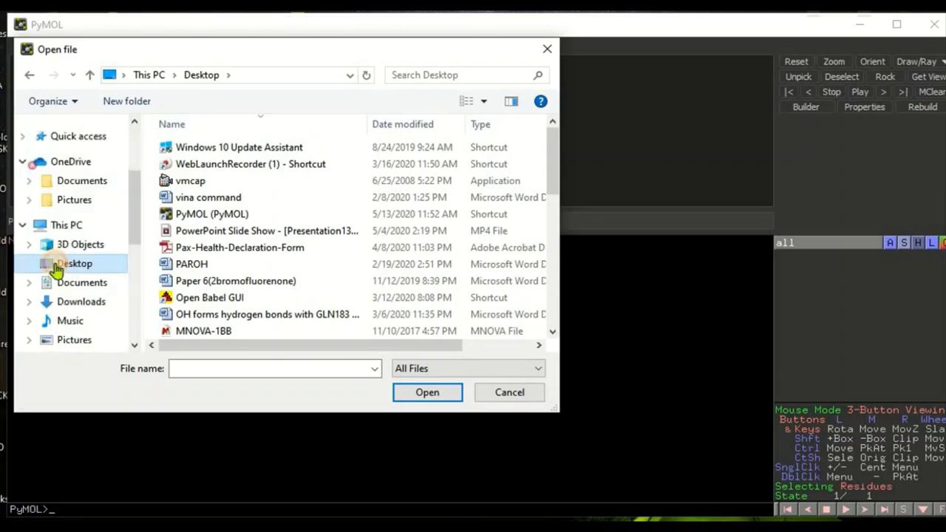
{"action": "double_click", "coordinate": [56, 267]}
{"action": "scroll", "coordinate": [338, 232], "scroll_direction": "down", "scroll_amount": 10}
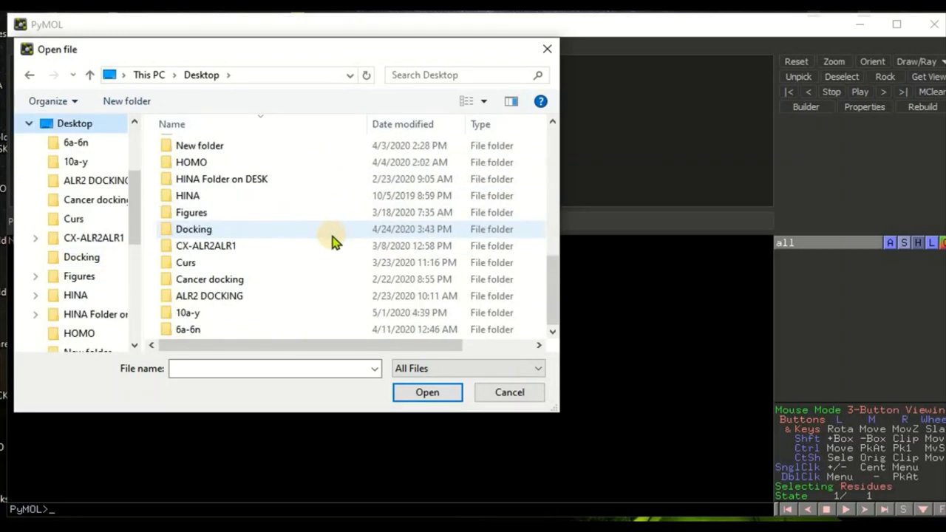
{"action": "double_click", "coordinate": [232, 296]}
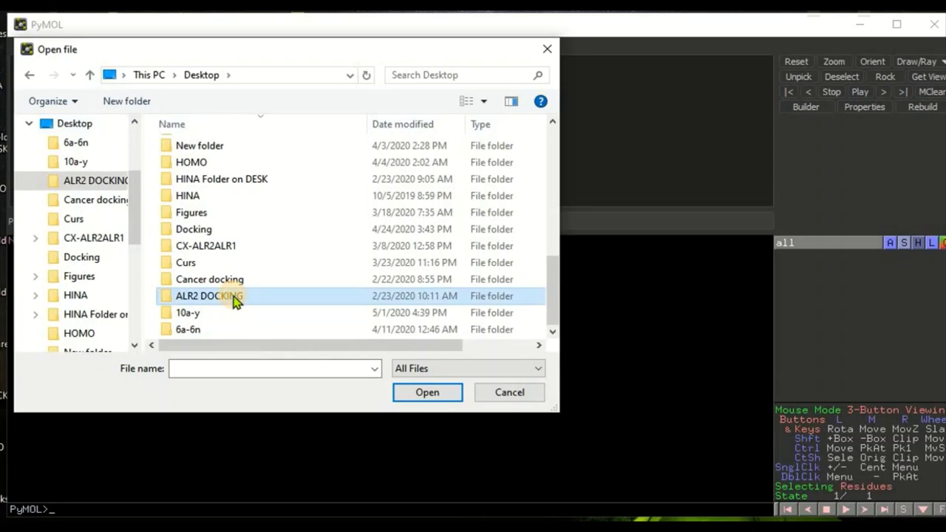
{"action": "double_click", "coordinate": [207, 178]}
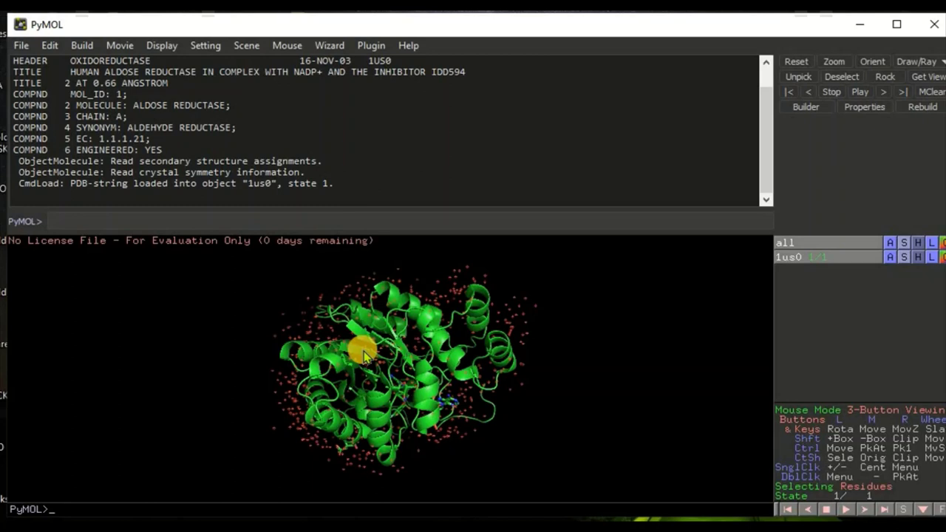
Step: Run 'fetch ius0' in the PyMOL command line; the download fails
{"action": "left_click", "coordinate": [89, 224]}
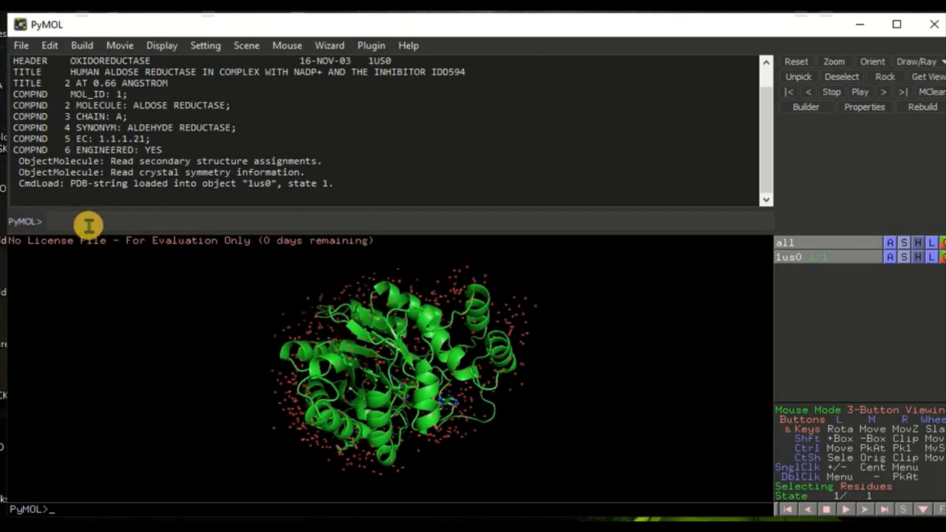
{"action": "type", "text": "fetch"}
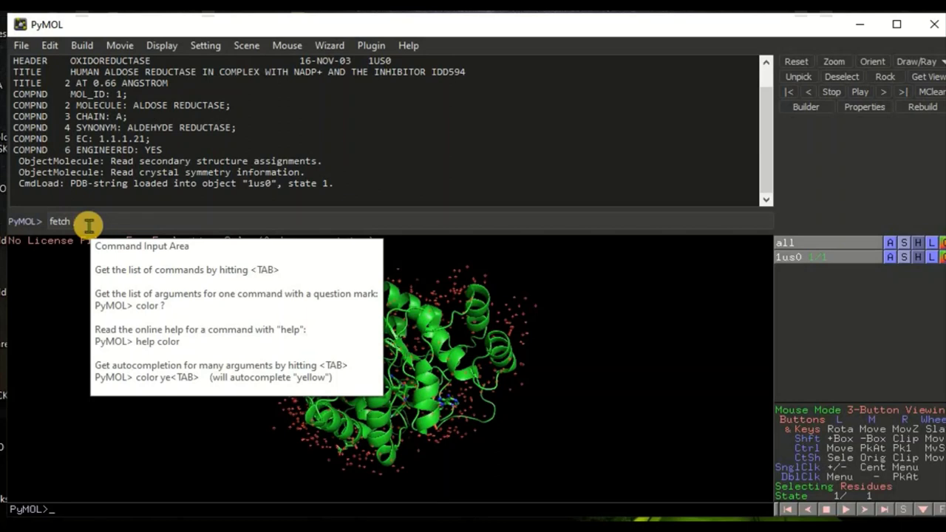
{"action": "type", "text": "1us"}
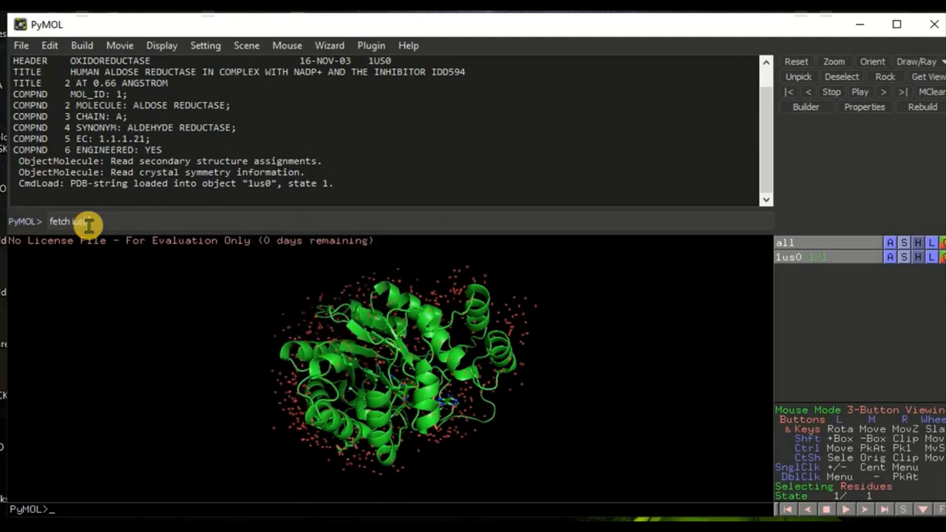
{"action": "type", "text": "0"}
{"action": "key", "text": "Return"}
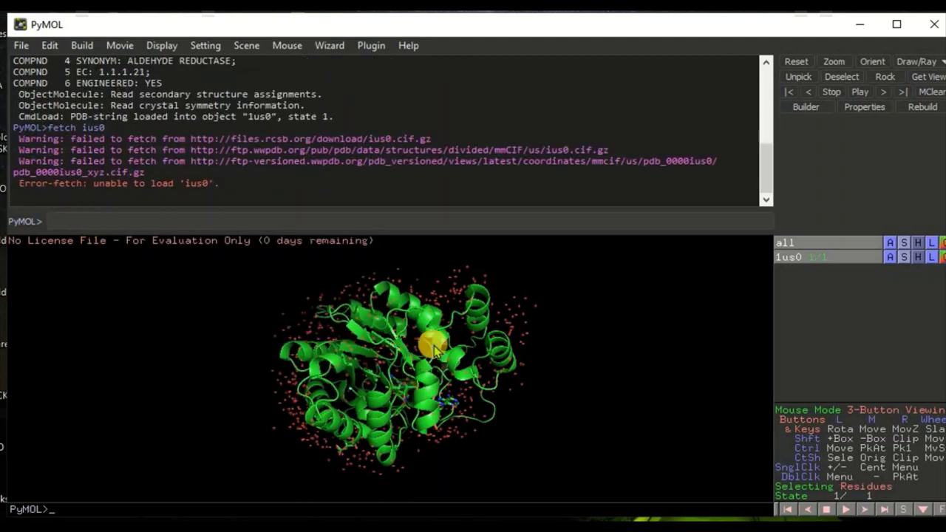
Step: Delete the 1us0 object from its actions menu, leaving the viewer empty
{"action": "right_click", "coordinate": [507, 333]}
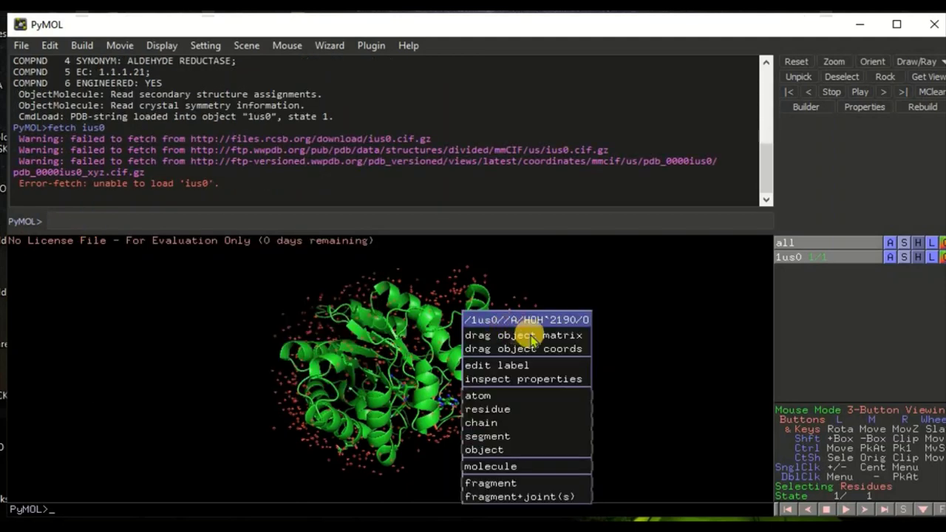
{"action": "left_click", "coordinate": [849, 259]}
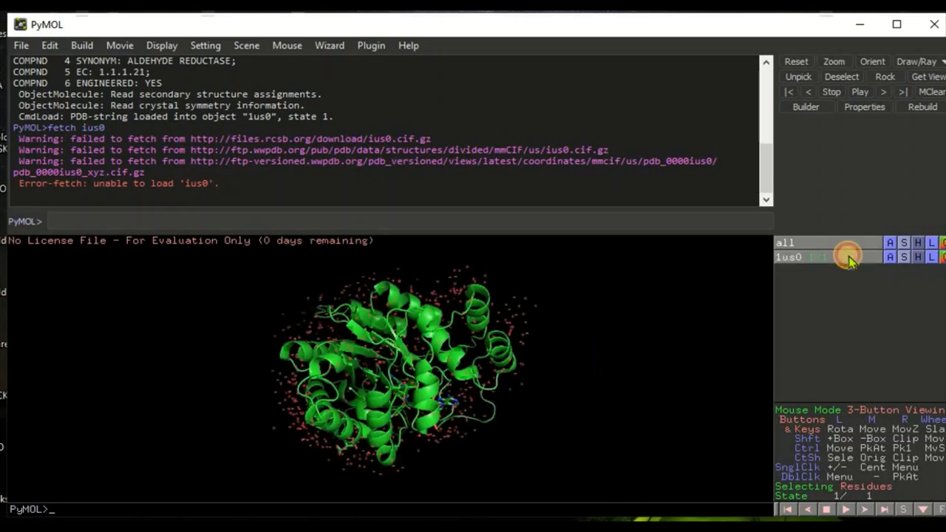
{"action": "left_click", "coordinate": [890, 257]}
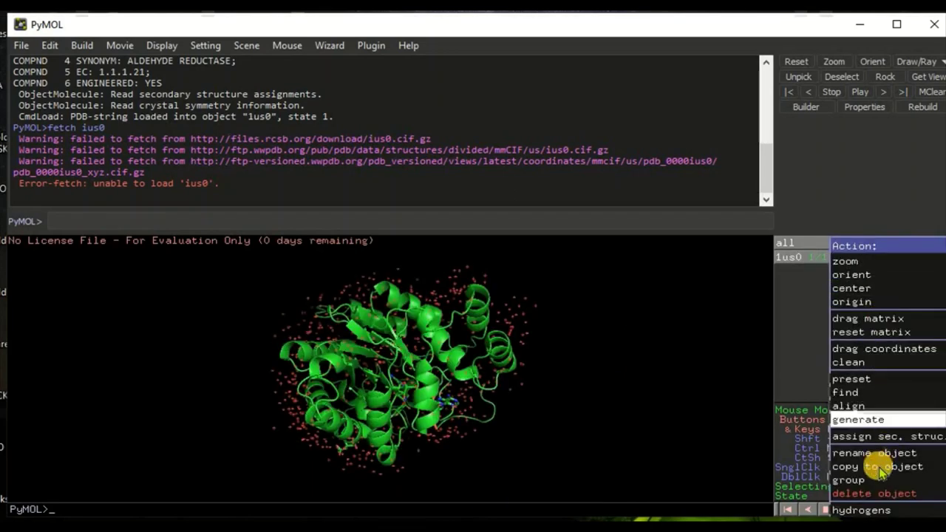
{"action": "left_click", "coordinate": [880, 493]}
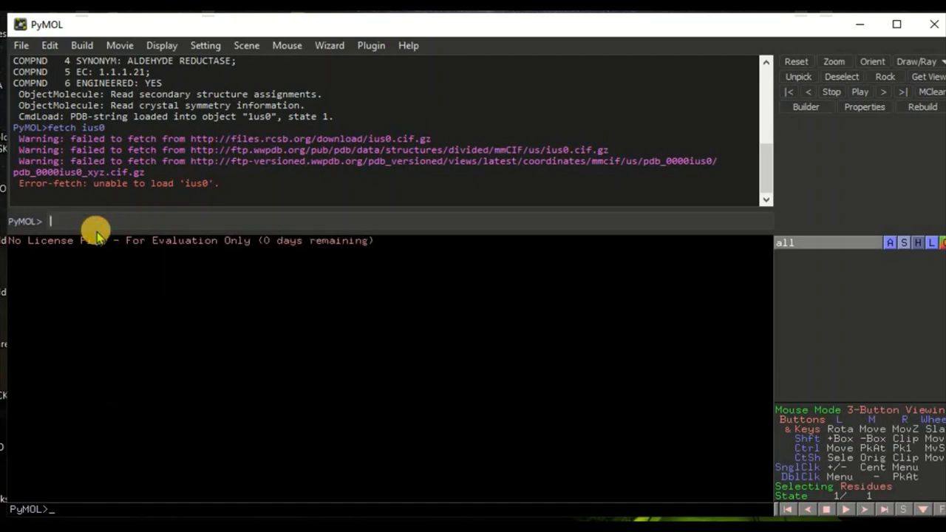
Step: Enter 'fetch 1us0' to load Human Aldose Reductase as a cyan cartoon
{"action": "type", "text": "fetch"}
{"action": "type", "text": "1us0"}
{"action": "key", "text": "Return"}
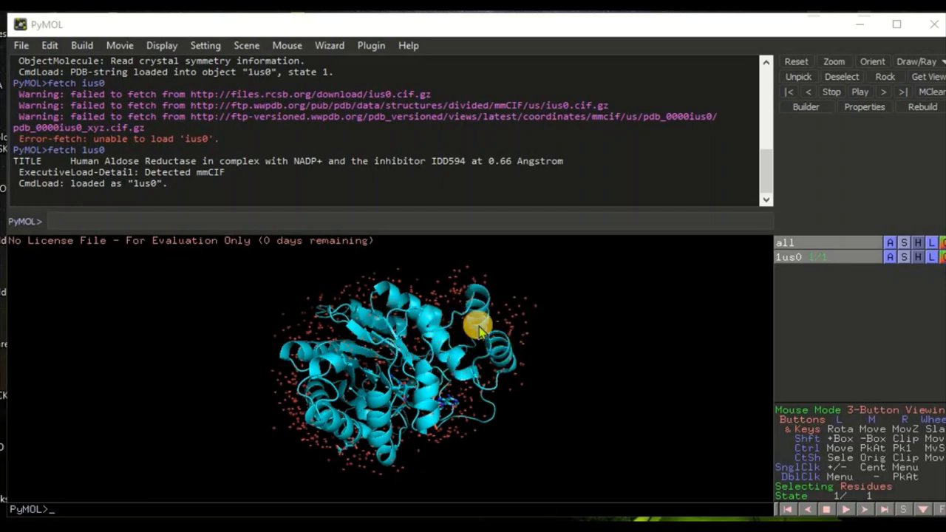
Step: Remove all water molecules from the 1us0 object
{"action": "left_click", "coordinate": [889, 256]}
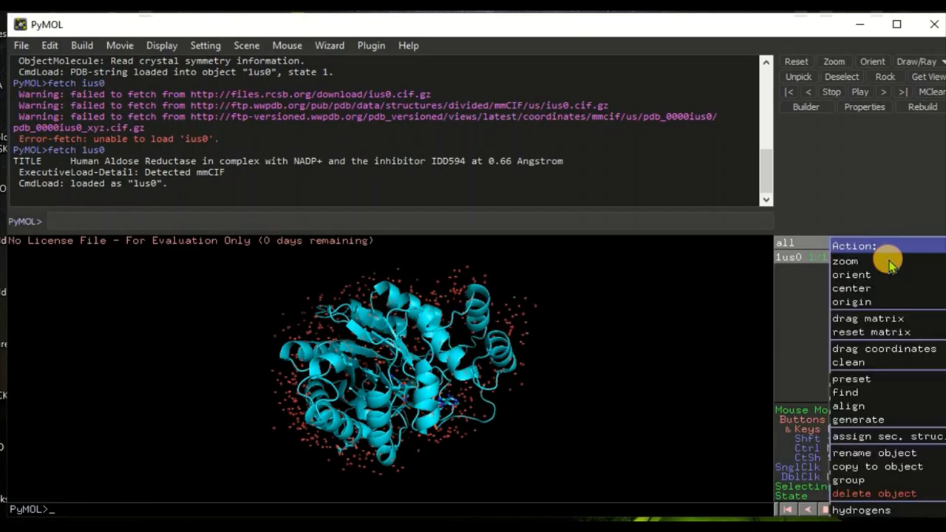
{"action": "mouse_move", "coordinate": [906, 420]}
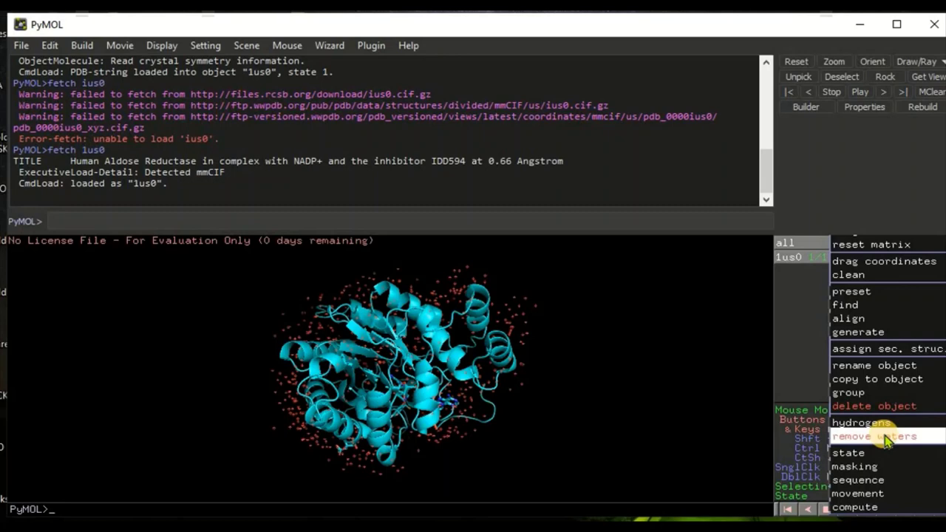
{"action": "left_click", "coordinate": [885, 435]}
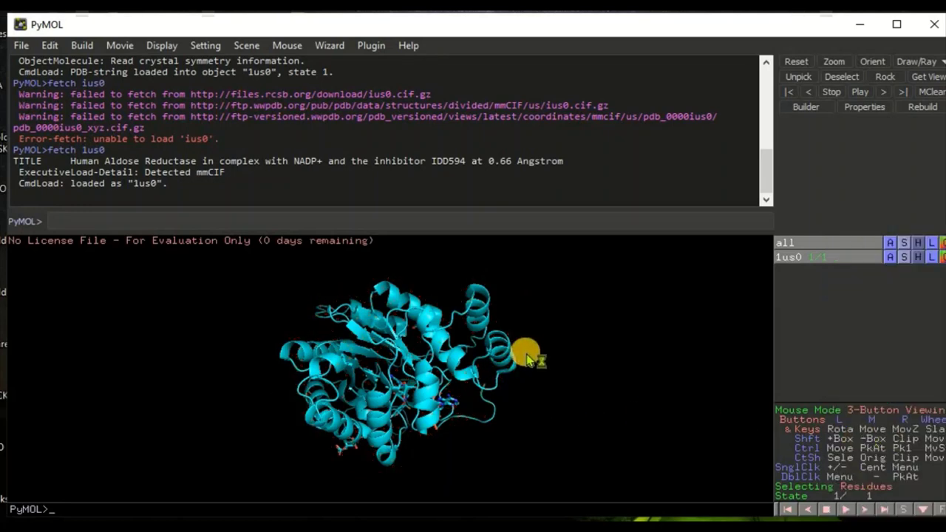
Step: Pick residues ILE 4, TRP 295, LEU 17 and ARG 293 while rotating the protein
{"action": "left_click", "coordinate": [481, 350]}
{"action": "left_click_drag", "start_coordinate": [458, 341], "coordinate": [373, 383]}
{"action": "left_click", "coordinate": [346, 299]}
{"action": "left_click", "coordinate": [416, 345]}
{"action": "left_click_drag", "start_coordinate": [416, 346], "coordinate": [460, 380]}
{"action": "left_click", "coordinate": [359, 369]}
{"action": "left_click", "coordinate": [422, 425]}
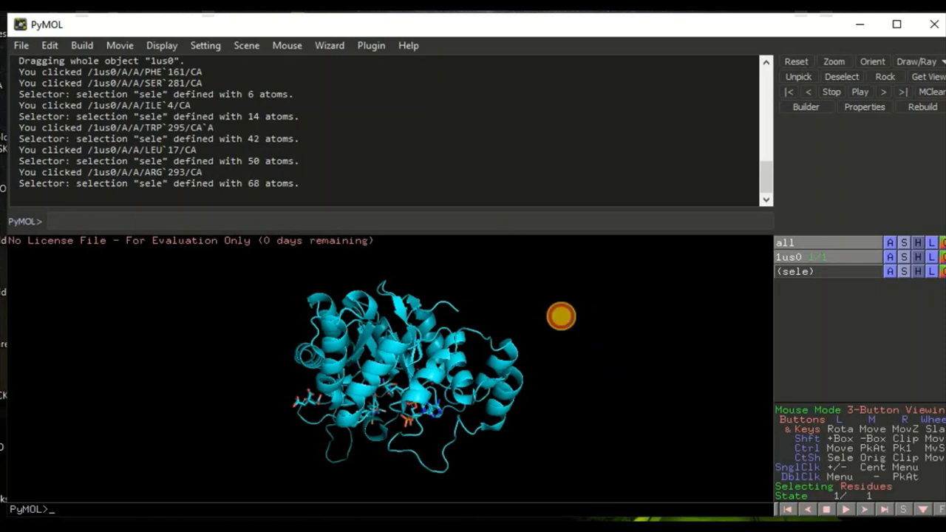
Step: Rotate and zoom in on the protein, then select residue GLY 174
{"action": "left_click_drag", "start_coordinate": [560, 315], "coordinate": [498, 360]}
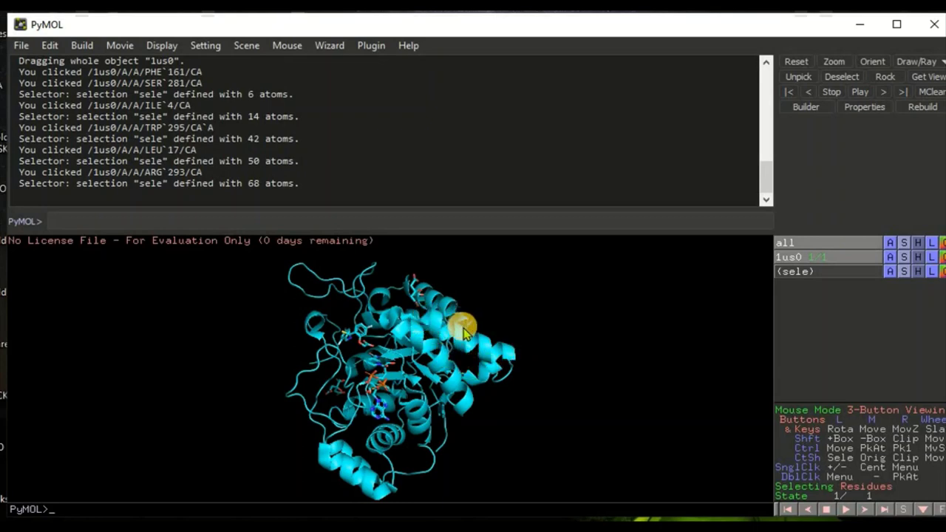
{"action": "right_click_drag", "start_coordinate": [458, 348], "coordinate": [560, 498]}
{"action": "left_click_drag", "start_coordinate": [424, 410], "coordinate": [473, 443]}
{"action": "right_click", "coordinate": [473, 444]}
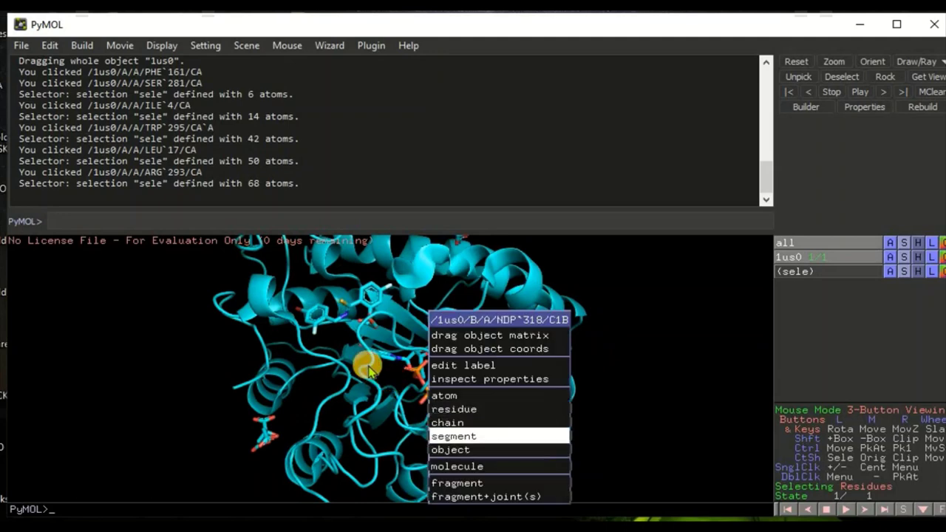
{"action": "left_click", "coordinate": [332, 345]}
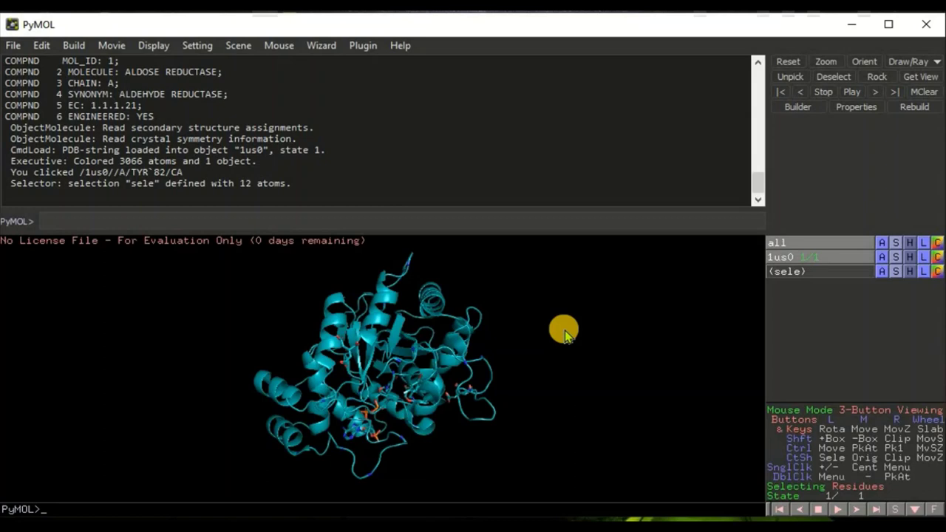
{"action": "scroll", "coordinate": [557, 340], "scroll_direction": "down", "scroll_amount": 4}
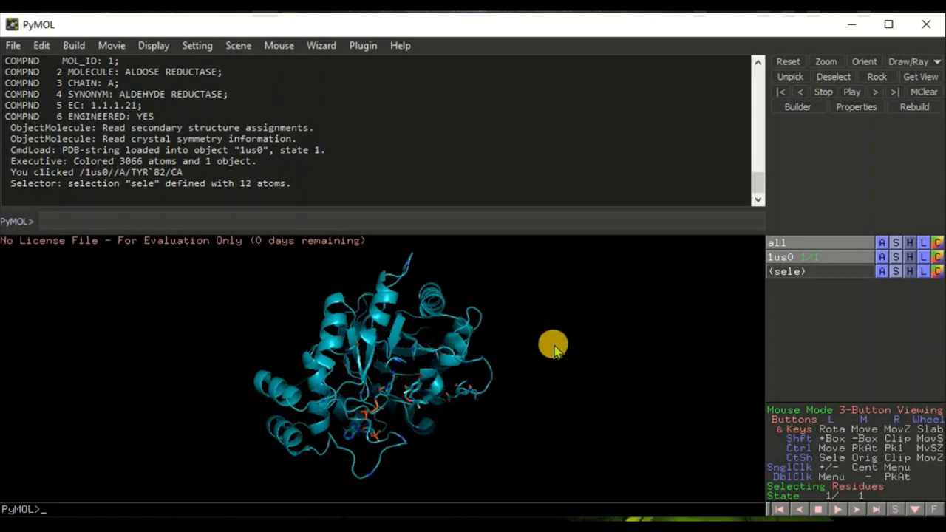
{"action": "scroll", "coordinate": [552, 351], "scroll_direction": "down", "scroll_amount": 5}
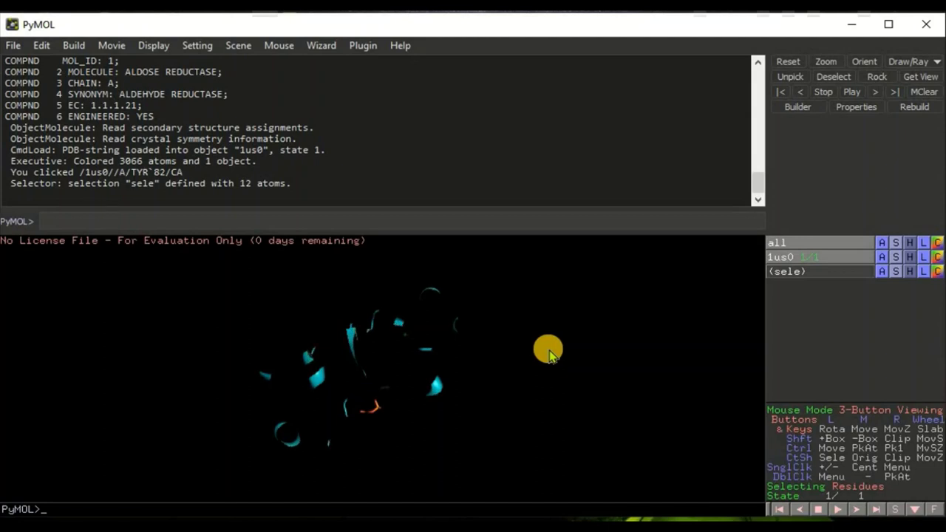
{"action": "scroll", "coordinate": [548, 351], "scroll_direction": "up", "scroll_amount": 6}
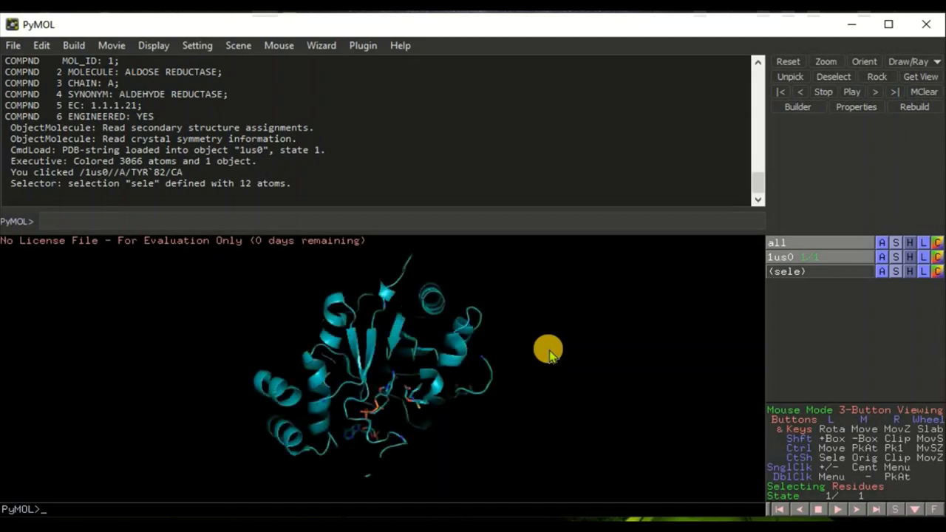
{"action": "scroll", "coordinate": [548, 351], "scroll_direction": "up", "scroll_amount": 4}
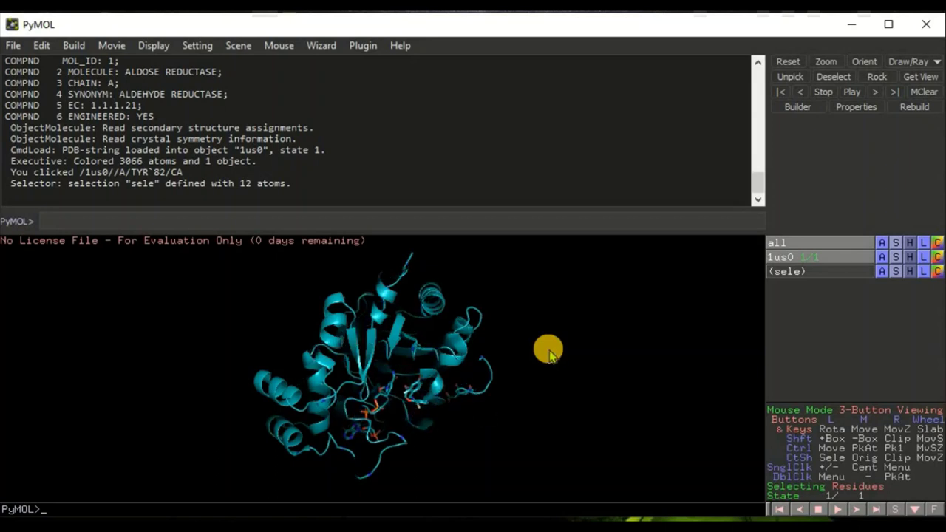
{"action": "scroll", "coordinate": [548, 350], "scroll_direction": "down", "scroll_amount": 1}
{"action": "scroll", "coordinate": [548, 350], "scroll_direction": "up", "scroll_amount": 4}
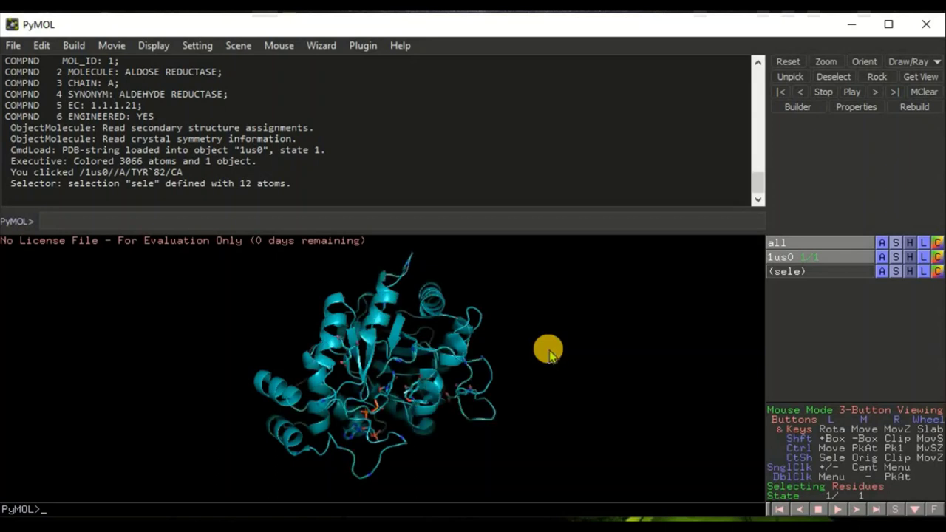
{"action": "scroll", "coordinate": [548, 350], "scroll_direction": "up", "scroll_amount": 1}
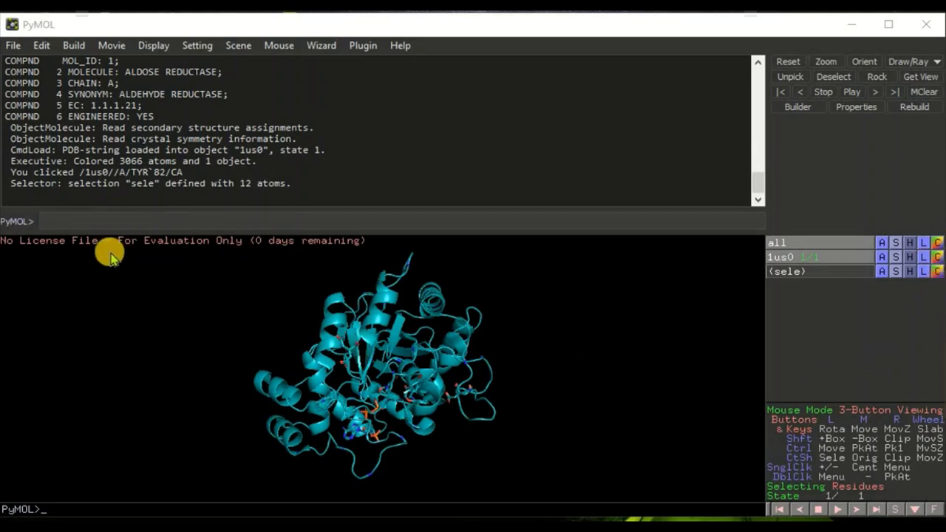
Step: Colour the 1us0 protein red, then firebrick, using 'color' commands
{"action": "left_click", "coordinate": [82, 218]}
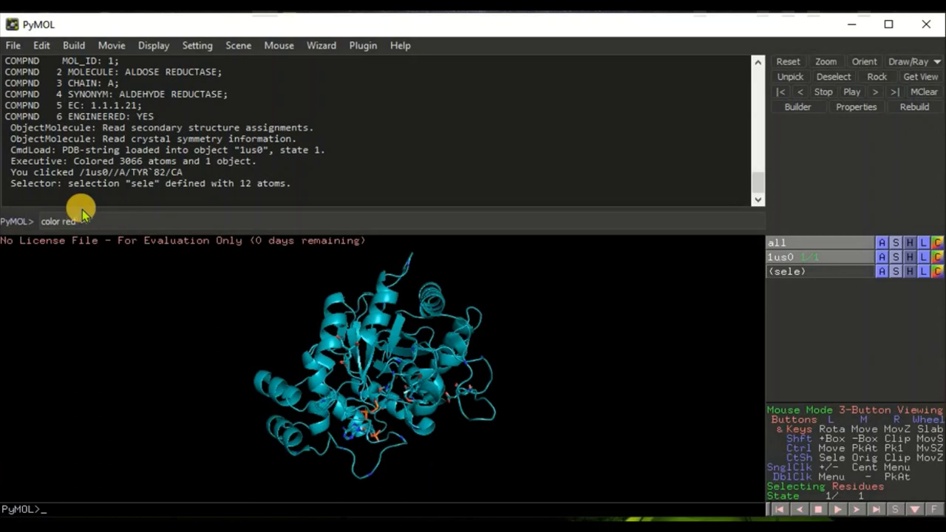
{"action": "key", "text": "Return"}
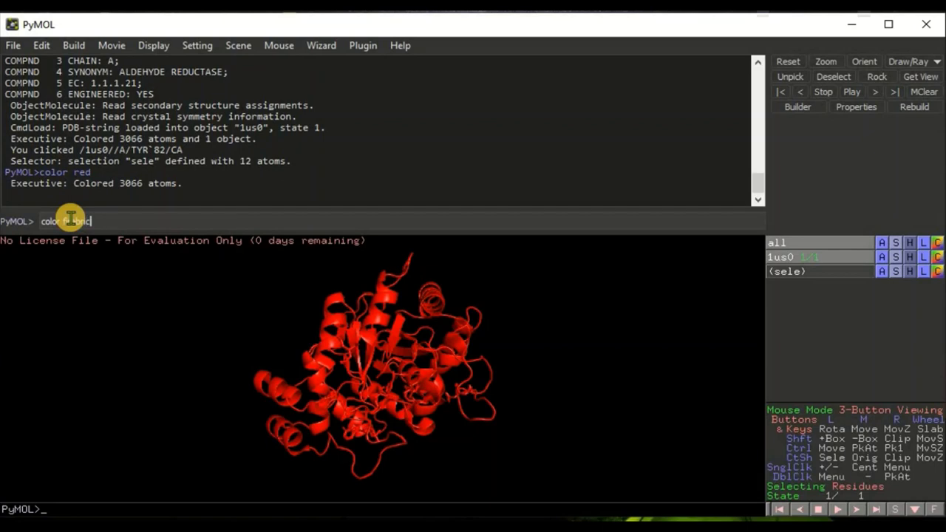
{"action": "key", "text": "Return"}
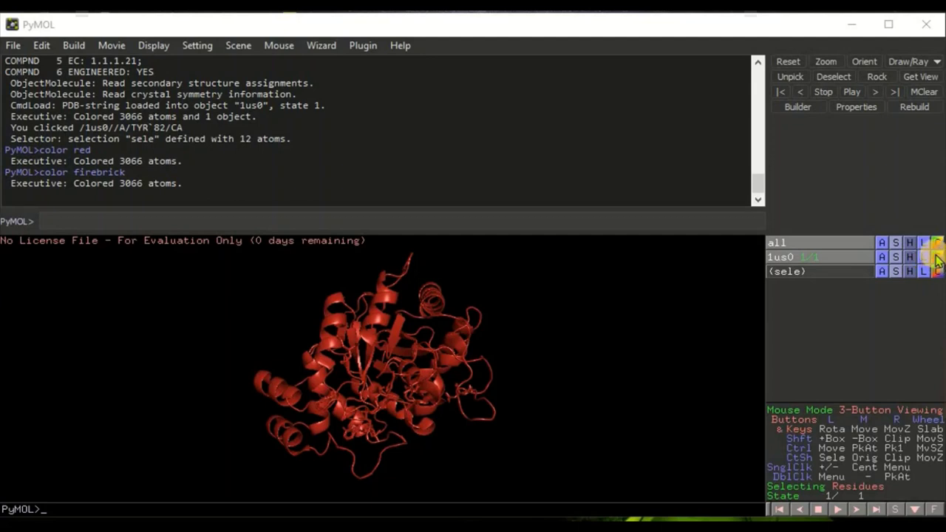
Step: Colour the whole 1us0 protein magenta
{"action": "left_click", "coordinate": [937, 262]}
{"action": "mouse_move", "coordinate": [931, 272]}
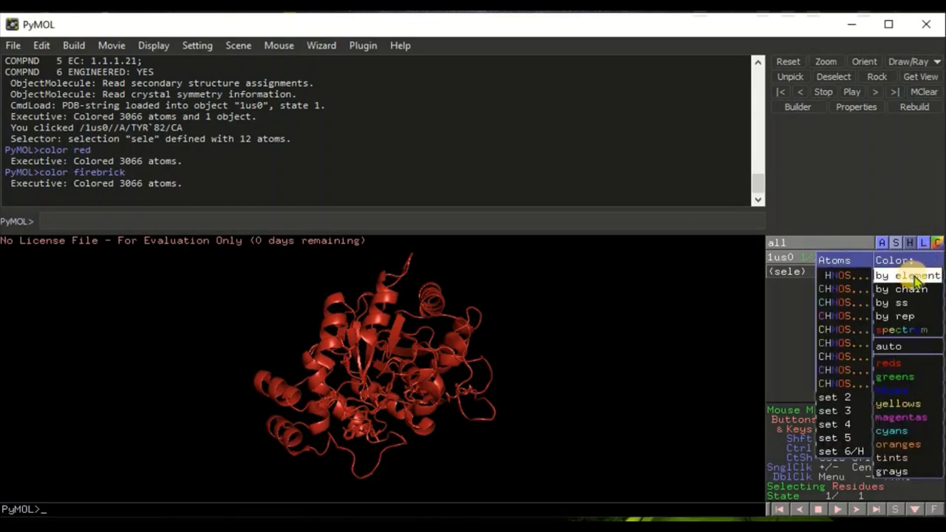
{"action": "mouse_move", "coordinate": [910, 294]}
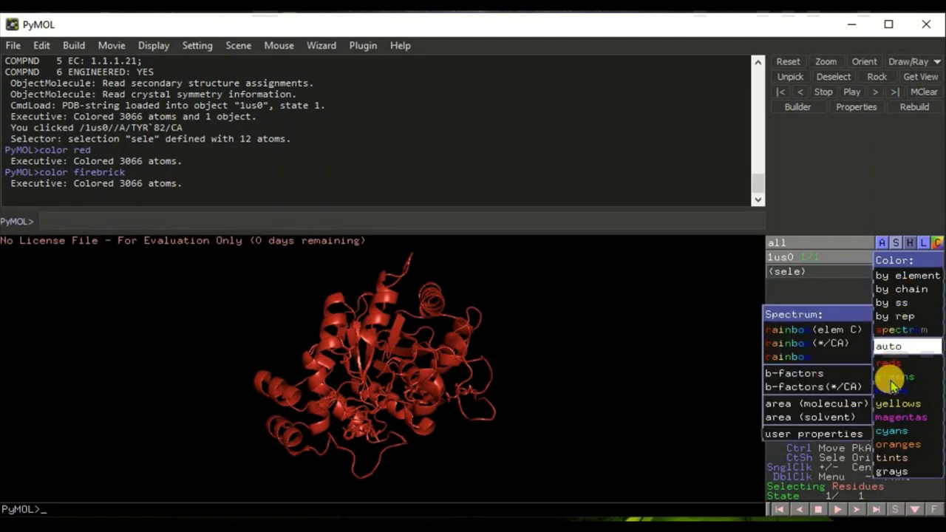
{"action": "mouse_move", "coordinate": [902, 415]}
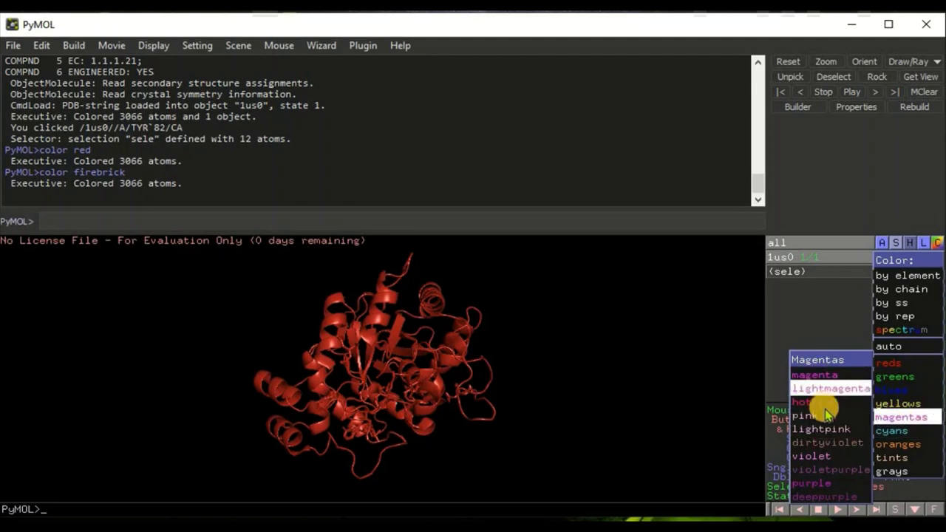
{"action": "left_click", "coordinate": [827, 375]}
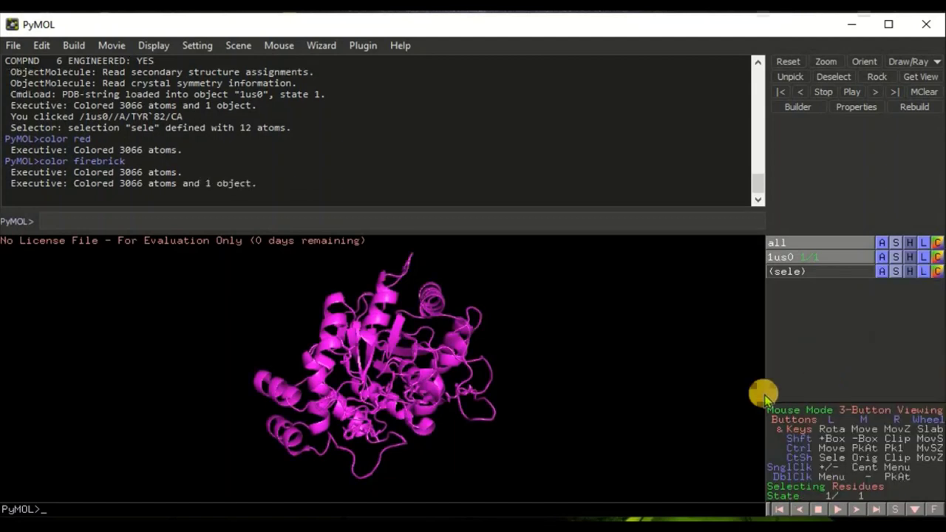
Step: Recolour the 1us0 protein greencyan
{"action": "left_click", "coordinate": [936, 258]}
{"action": "left_click", "coordinate": [935, 258]}
{"action": "left_click", "coordinate": [936, 258]}
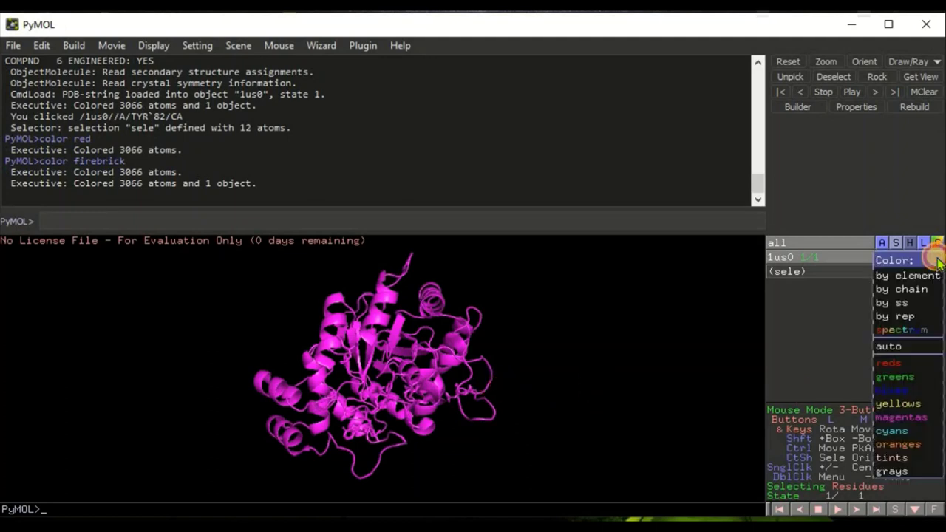
{"action": "mouse_move", "coordinate": [896, 437]}
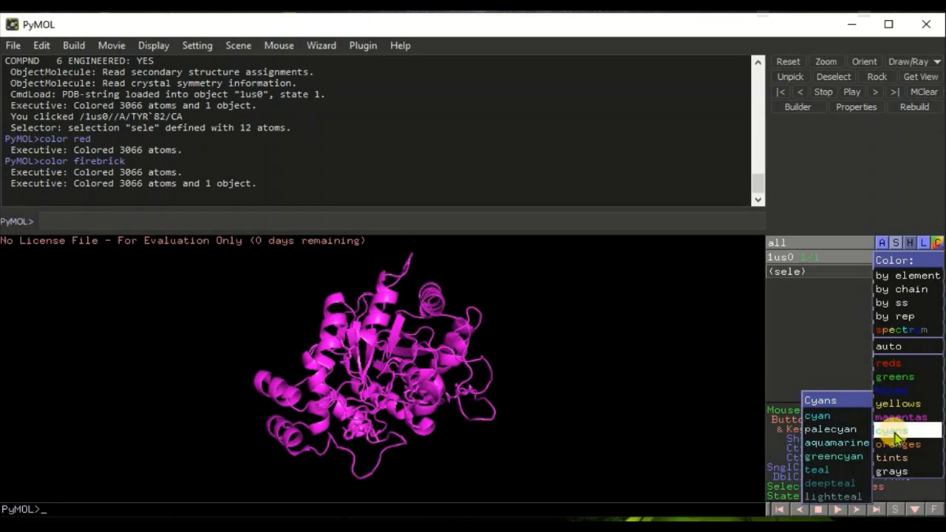
{"action": "left_click", "coordinate": [836, 457]}
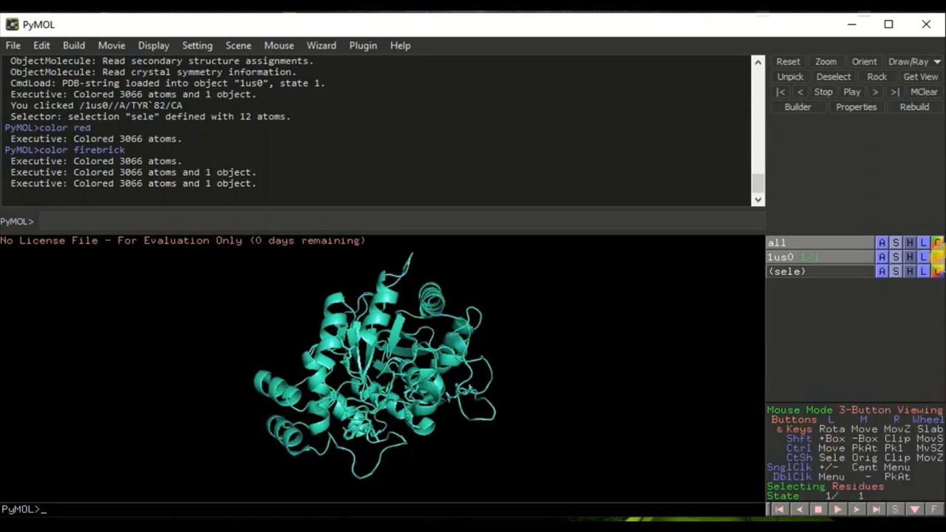
Step: Recolour the 1us0 protein yelloworange
{"action": "left_click", "coordinate": [936, 256]}
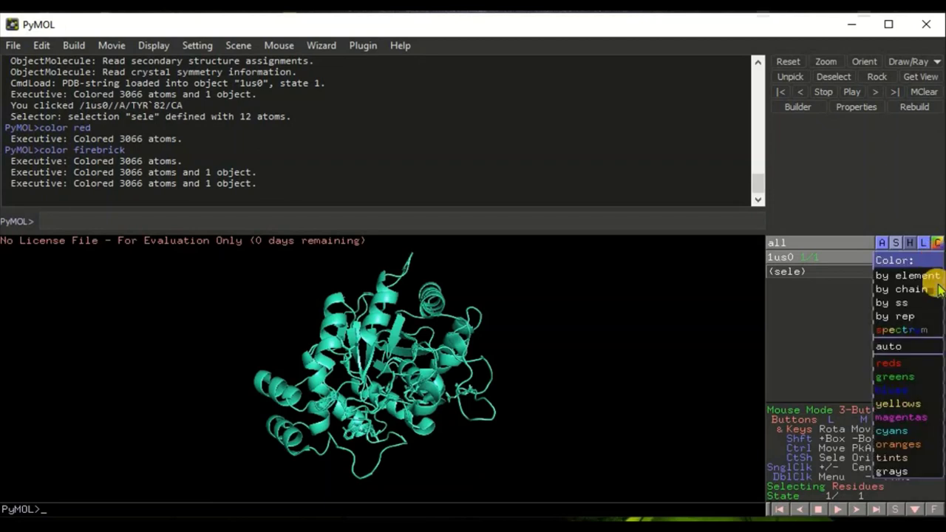
{"action": "mouse_move", "coordinate": [906, 446]}
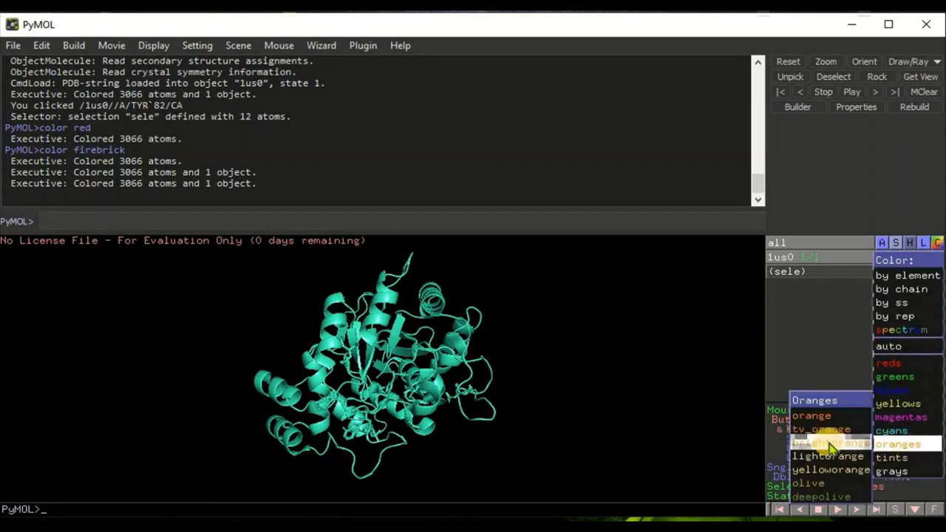
{"action": "left_click", "coordinate": [823, 471]}
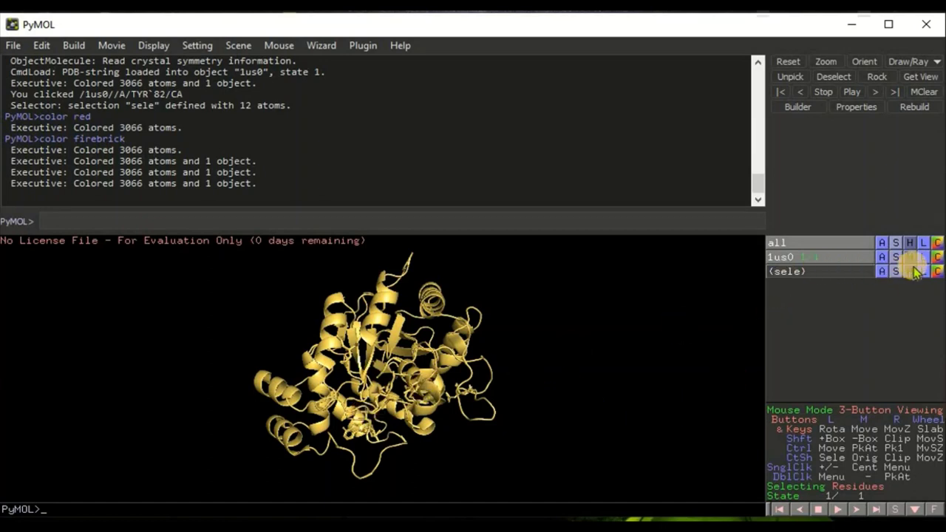
Step: Colour 1us0 by element, keeping carbons yellow-orange with blue nitrogens and red oxygens
{"action": "left_click", "coordinate": [938, 258]}
{"action": "mouse_move", "coordinate": [923, 274]}
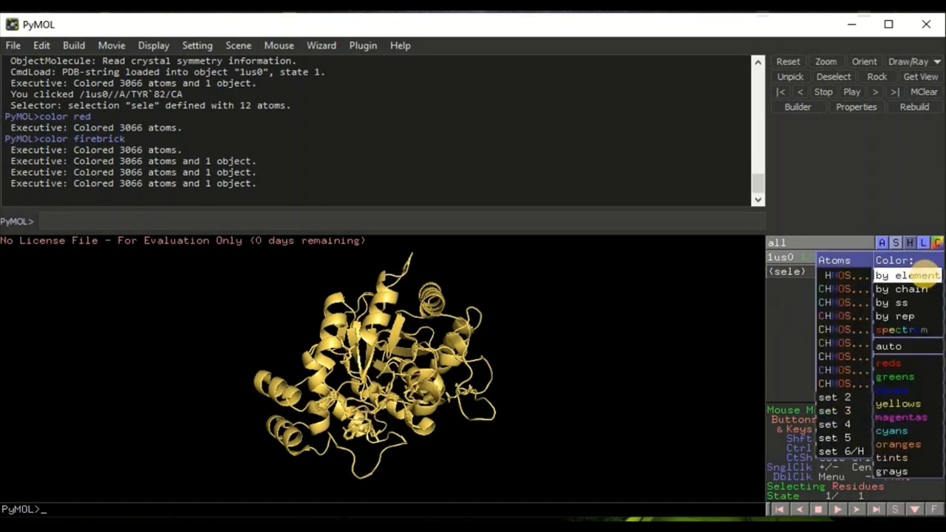
{"action": "left_click", "coordinate": [829, 268]}
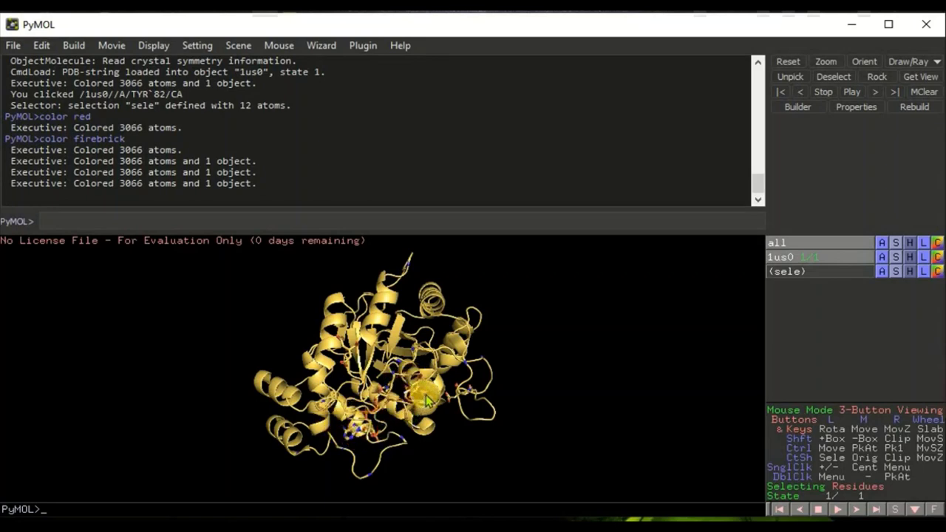
{"action": "left_click_drag", "start_coordinate": [435, 374], "coordinate": [465, 386]}
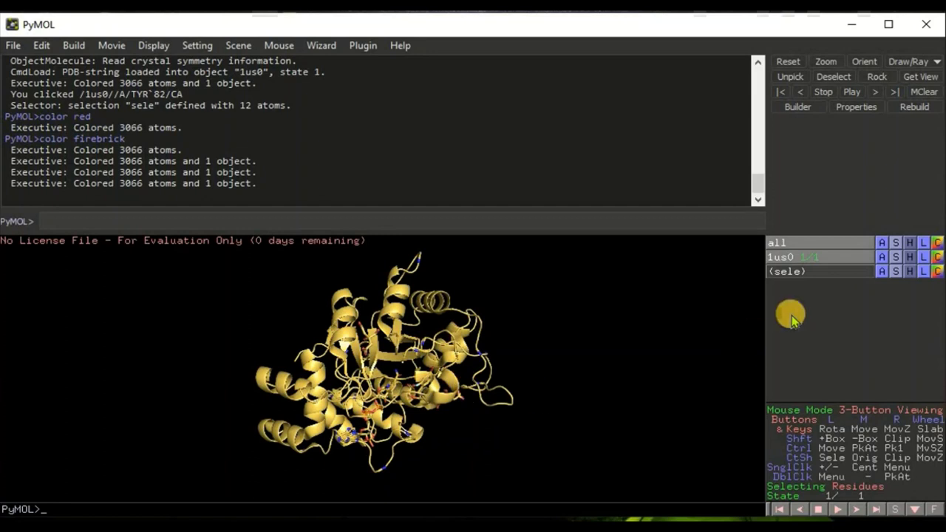
Step: Apply the spectrum > rainbow colouring to 1us0, blue through red
{"action": "left_click", "coordinate": [936, 257]}
{"action": "mouse_move", "coordinate": [915, 289]}
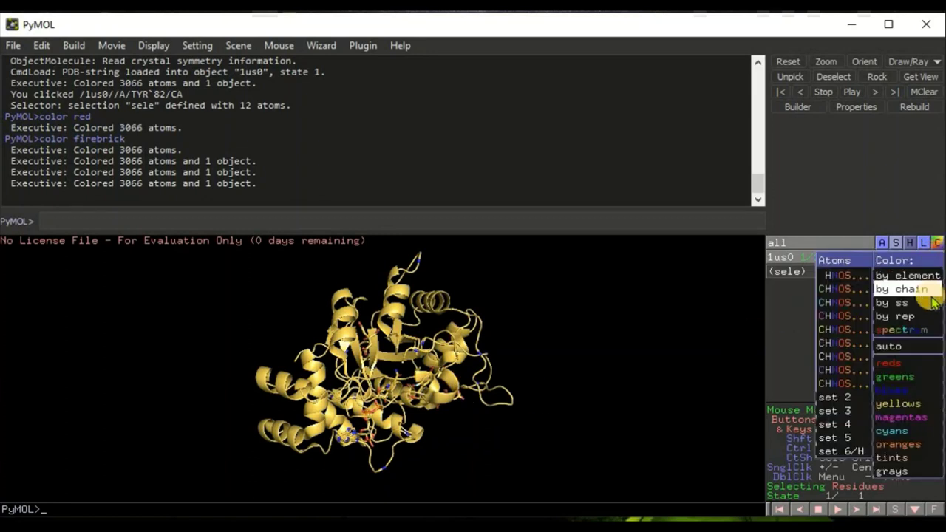
{"action": "mouse_move", "coordinate": [922, 309]}
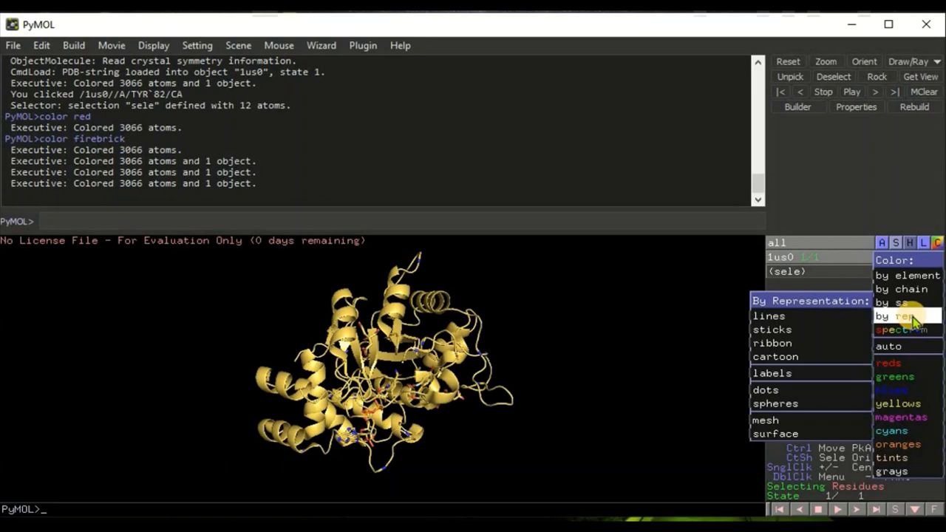
{"action": "mouse_move", "coordinate": [918, 334]}
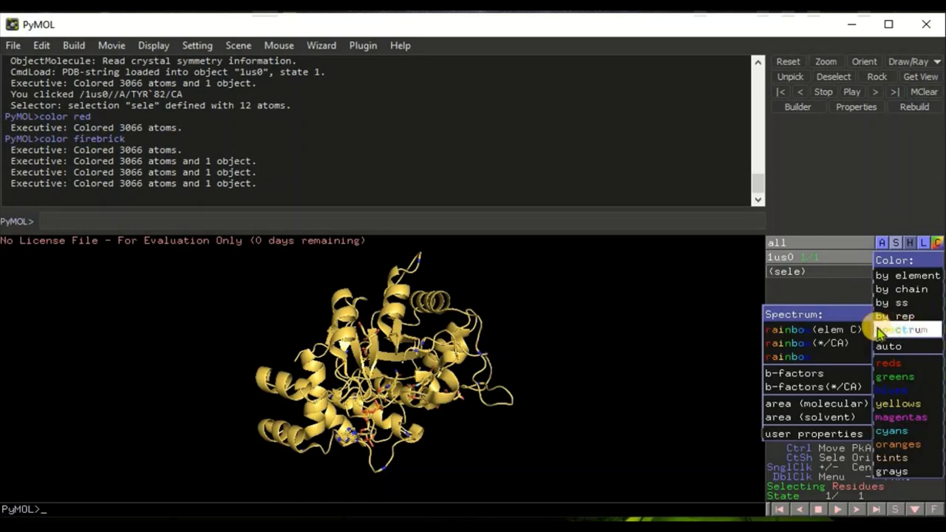
{"action": "left_click", "coordinate": [786, 331]}
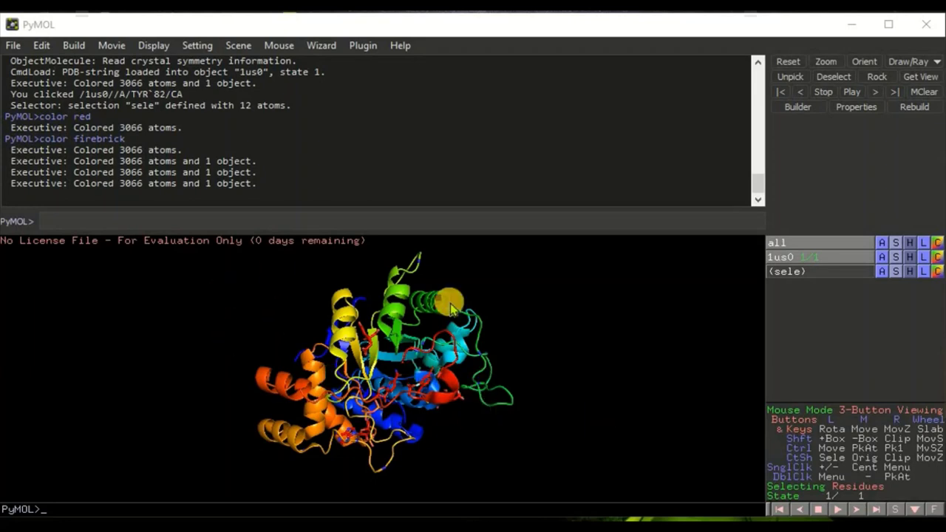
Step: Colour the whole 1us0 molecule lightmagenta
{"action": "left_click", "coordinate": [939, 257]}
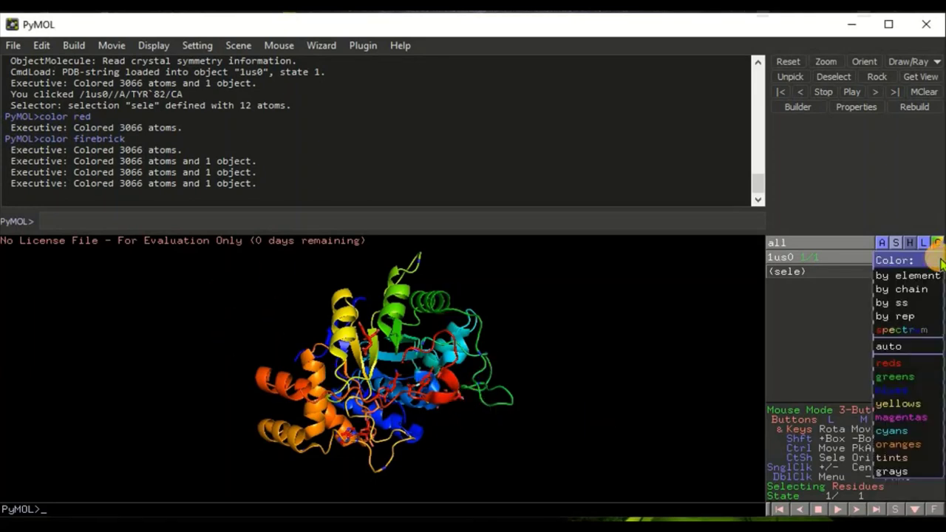
{"action": "mouse_move", "coordinate": [926, 420]}
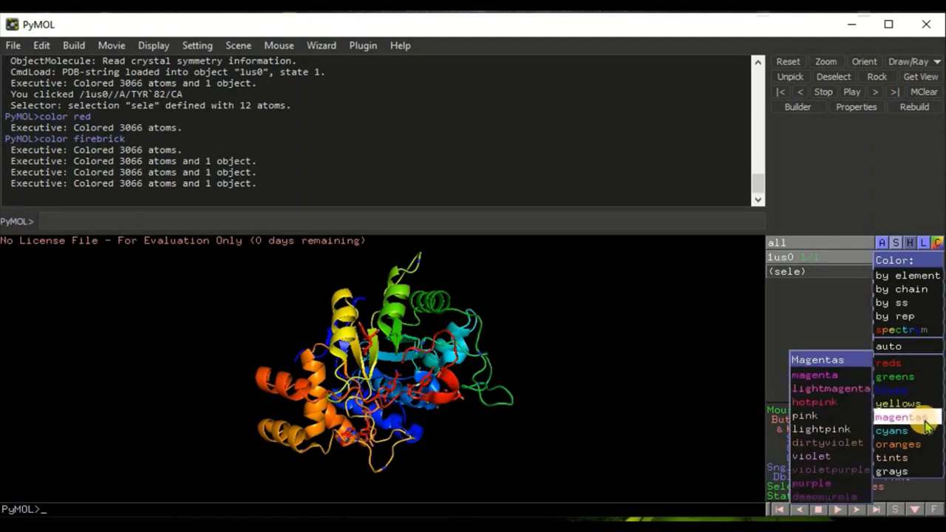
{"action": "left_click", "coordinate": [822, 388]}
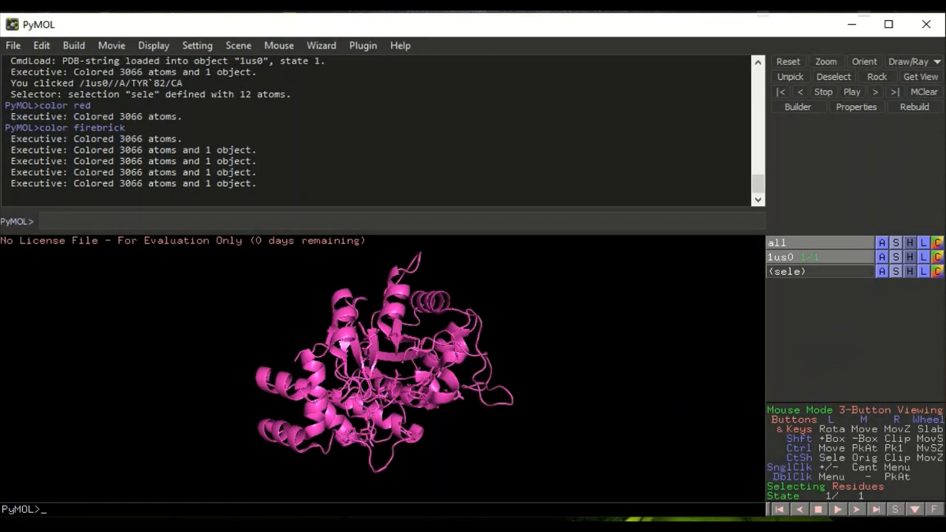
Step: Colour the non-carbon atoms by element with the HNOS scheme
{"action": "left_click", "coordinate": [938, 257]}
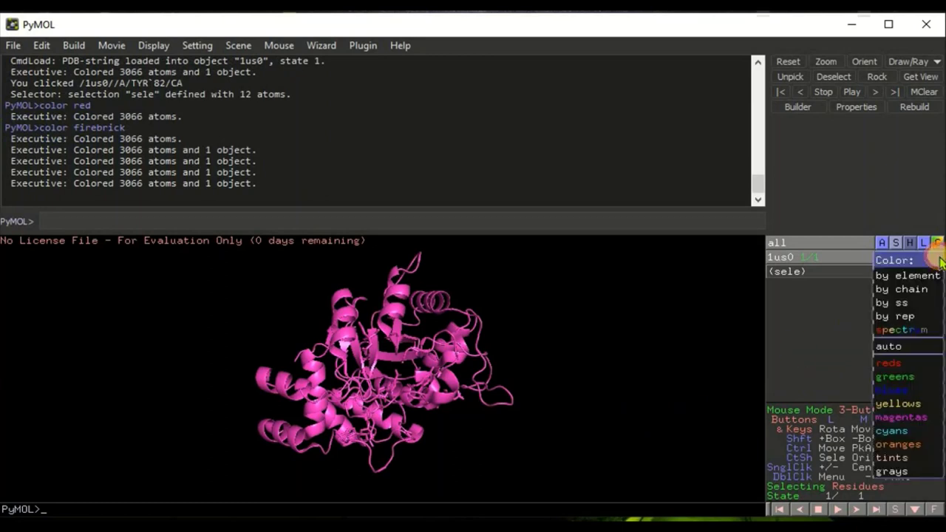
{"action": "mouse_move", "coordinate": [925, 281]}
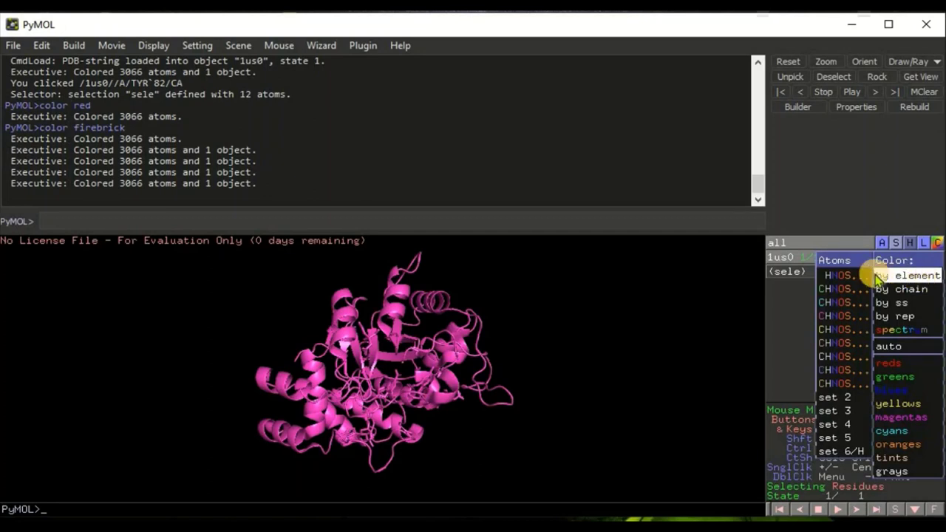
{"action": "left_click", "coordinate": [842, 274]}
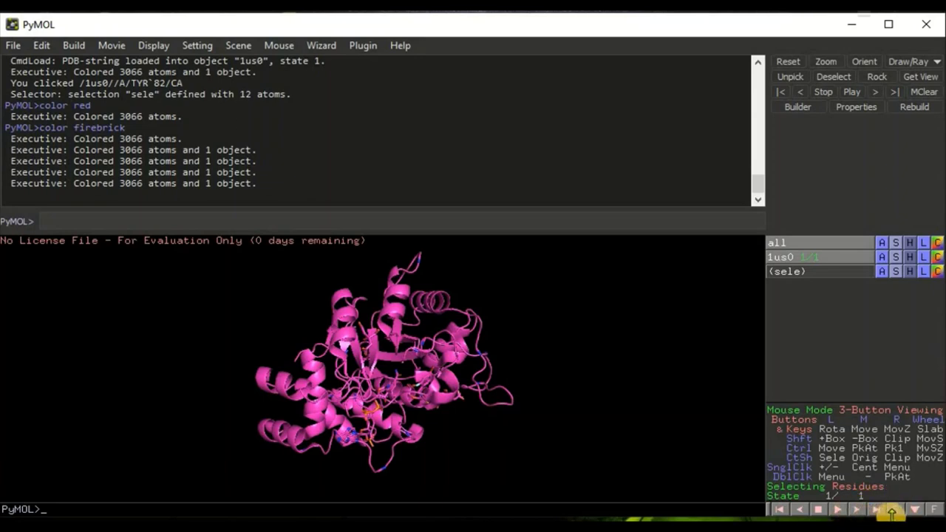
Step: Show the 1us0 sequence viewer and scroll it to around residue 110
{"action": "left_click", "coordinate": [897, 510]}
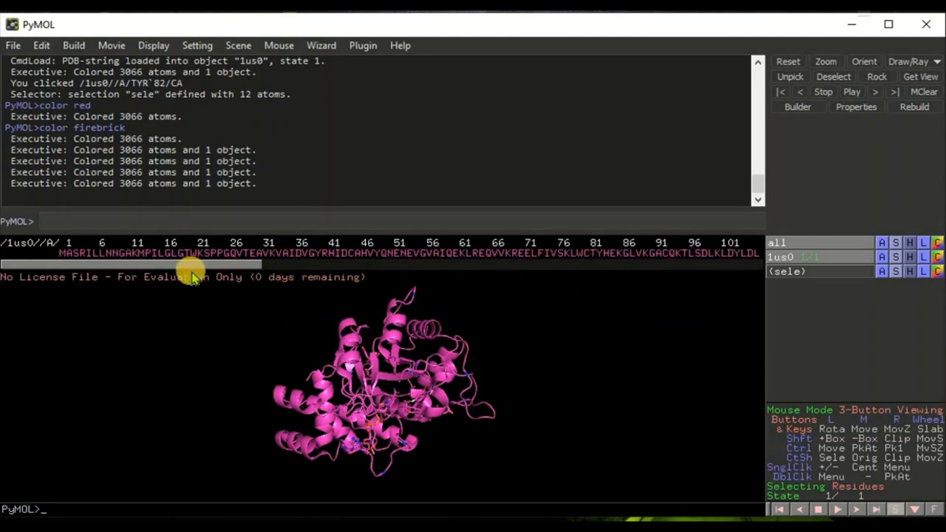
{"action": "left_click_drag", "start_coordinate": [132, 267], "coordinate": [346, 270]}
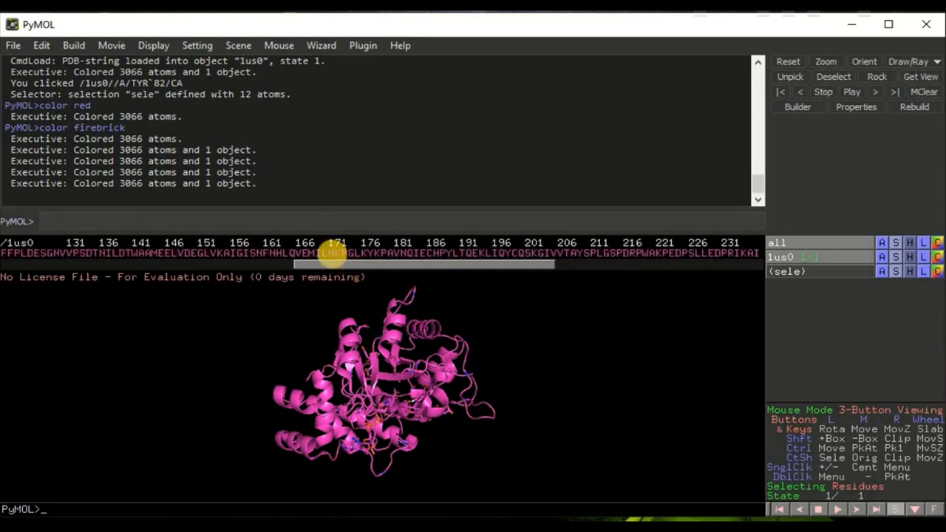
{"action": "left_click_drag", "start_coordinate": [355, 263], "coordinate": [224, 263]}
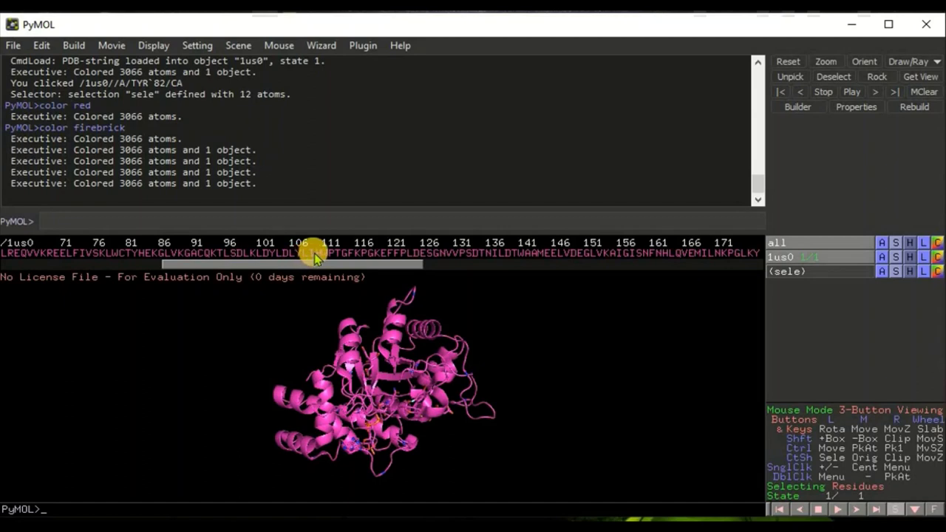
Step: Select histidine 110 in the sequence
{"action": "left_click", "coordinate": [314, 254]}
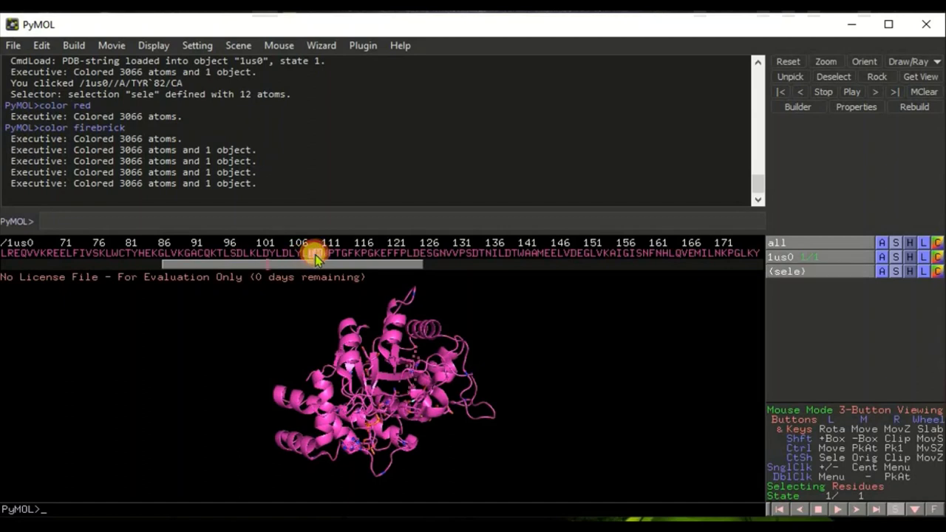
{"action": "left_click", "coordinate": [306, 253]}
{"action": "left_click", "coordinate": [402, 253]}
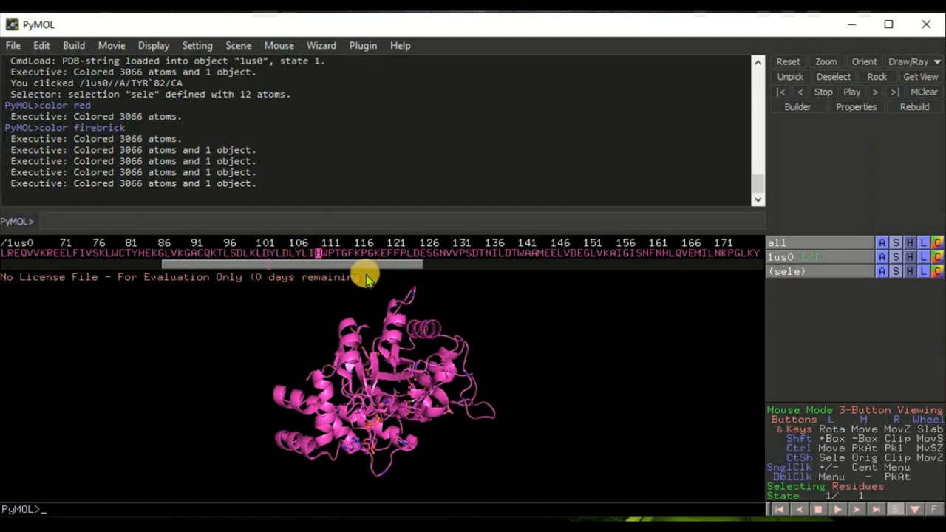
{"action": "left_click", "coordinate": [383, 253]}
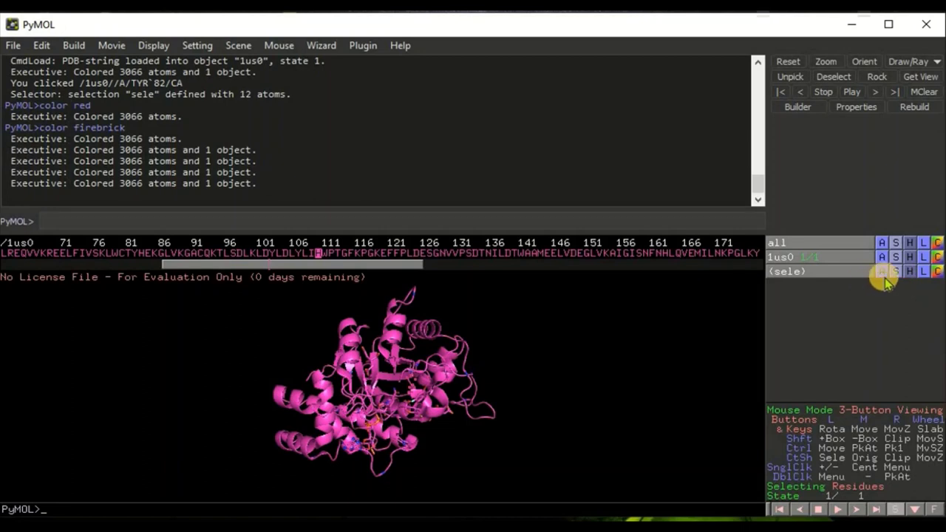
Step: Colour the (sele) His110 residue green from the greens menu and zoom in on it
{"action": "left_click", "coordinate": [937, 272]}
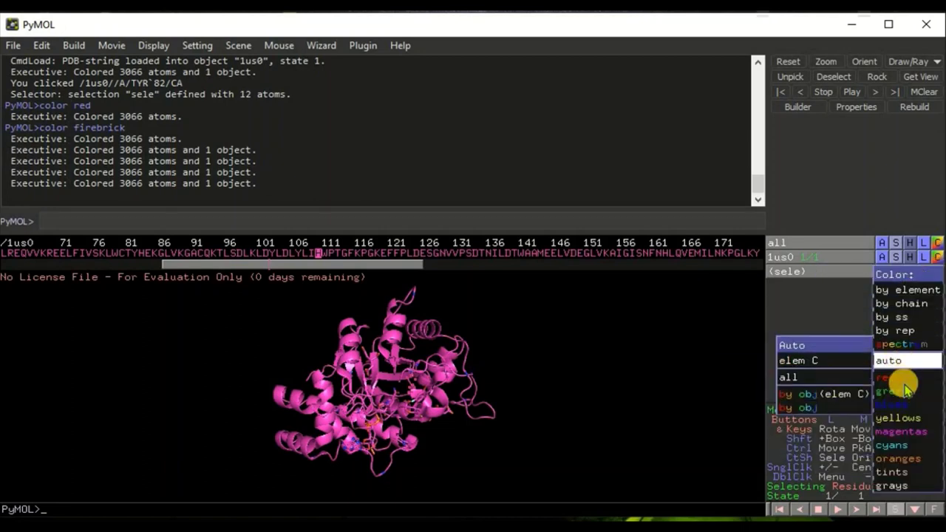
{"action": "mouse_move", "coordinate": [903, 392]}
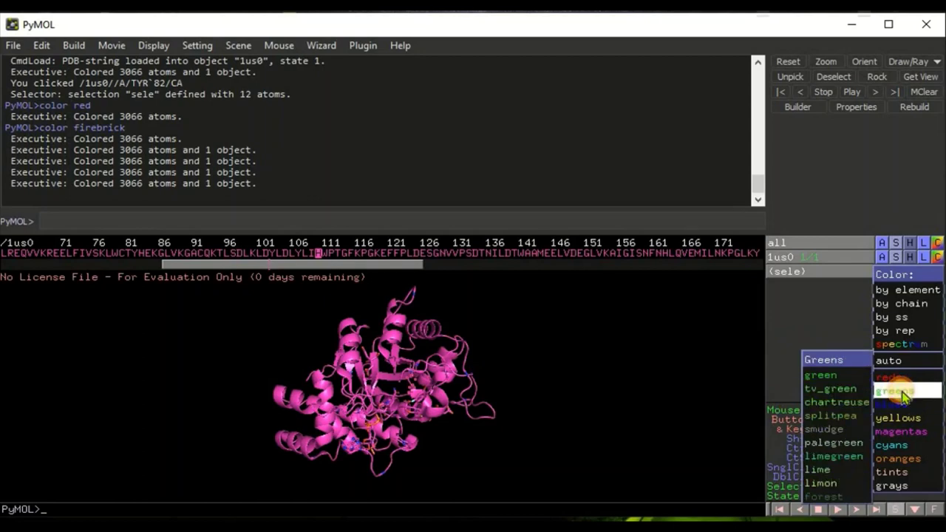
{"action": "right_click_drag", "start_coordinate": [480, 392], "coordinate": [395, 370]}
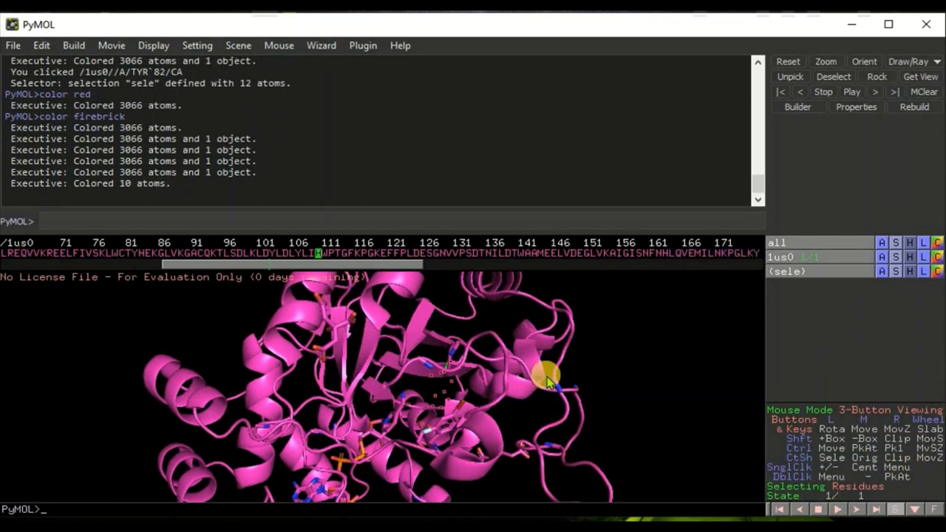
{"action": "mouse_move", "coordinate": [565, 381]}
{"action": "right_mouse_down"}
{"action": "mouse_move", "coordinate": [542, 380]}
{"action": "mouse_move", "coordinate": [660, 392]}
{"action": "mouse_move", "coordinate": [756, 441]}
{"action": "mouse_move", "coordinate": [514, 373]}
{"action": "mouse_move", "coordinate": [602, 429]}
{"action": "mouse_move", "coordinate": [517, 380]}
{"action": "mouse_move", "coordinate": [602, 439]}
{"action": "mouse_move", "coordinate": [490, 363]}
{"action": "mouse_move", "coordinate": [502, 412]}
{"action": "mouse_move", "coordinate": [523, 377]}
{"action": "mouse_move", "coordinate": [538, 387]}
{"action": "mouse_move", "coordinate": [564, 363]}
{"action": "right_mouse_up"}
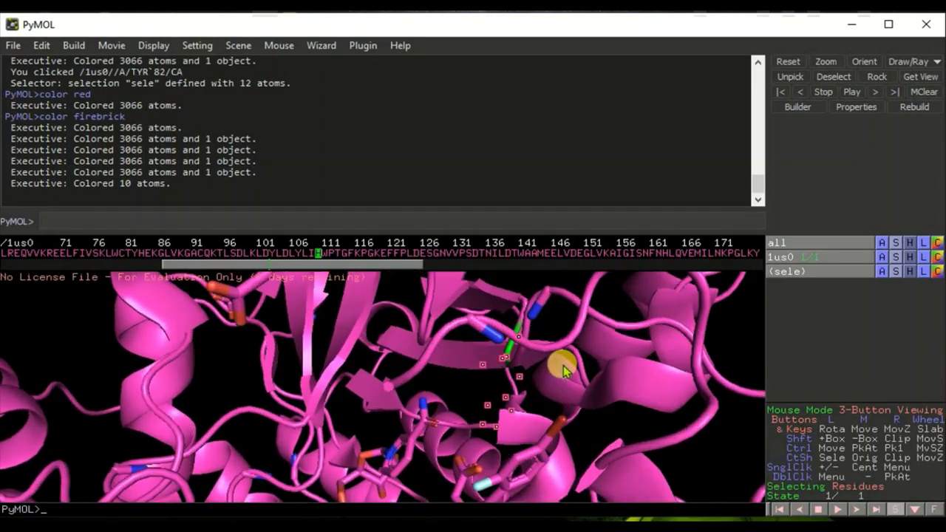
Step: Inspect atom properties, printing details for the LEU 96 and PHE 311 alpha-carbons
{"action": "right_click", "coordinate": [544, 429]}
{"action": "left_click", "coordinate": [545, 386]}
{"action": "right_click_drag", "start_coordinate": [547, 417], "coordinate": [554, 416]}
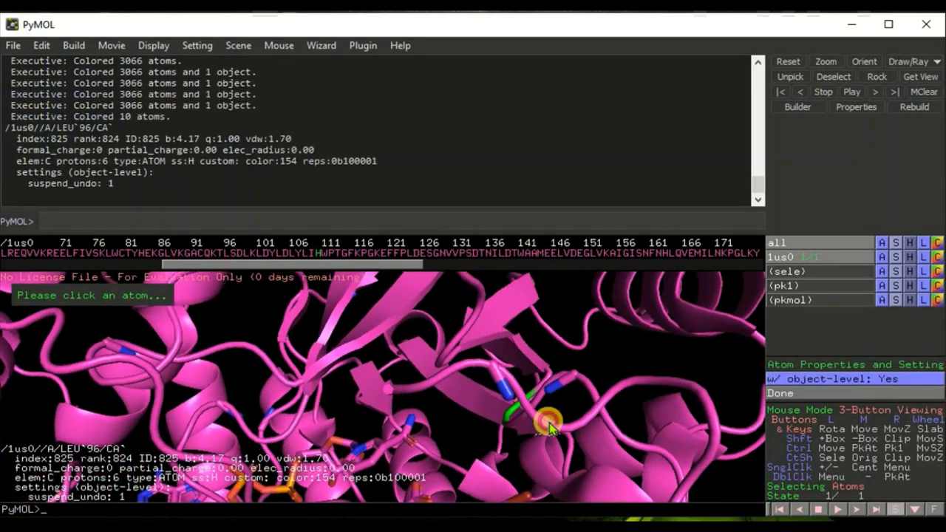
{"action": "right_click", "coordinate": [551, 416]}
{"action": "left_click", "coordinate": [433, 400]}
{"action": "left_click_drag", "start_coordinate": [433, 400], "coordinate": [439, 323]}
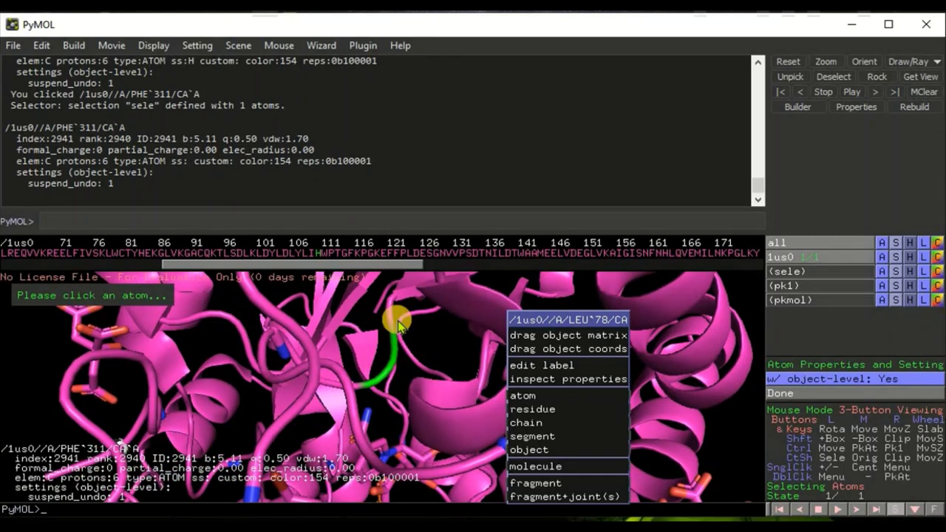